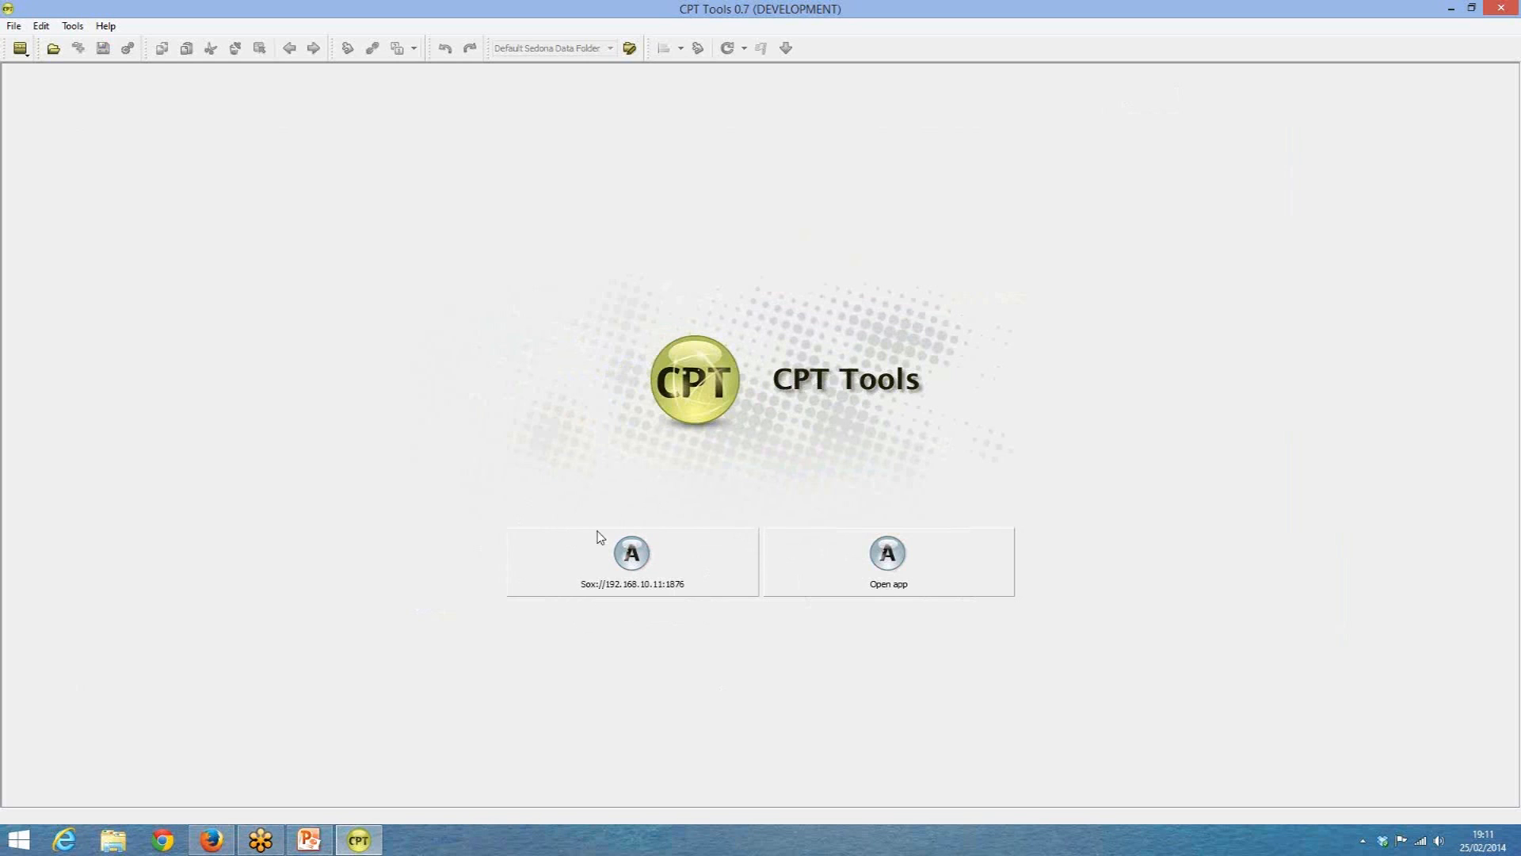
Open a Sox connection to the controller at 192.168.10.11, port 1876, as admin with the Default Sedona Data Folder.
click(634, 558)
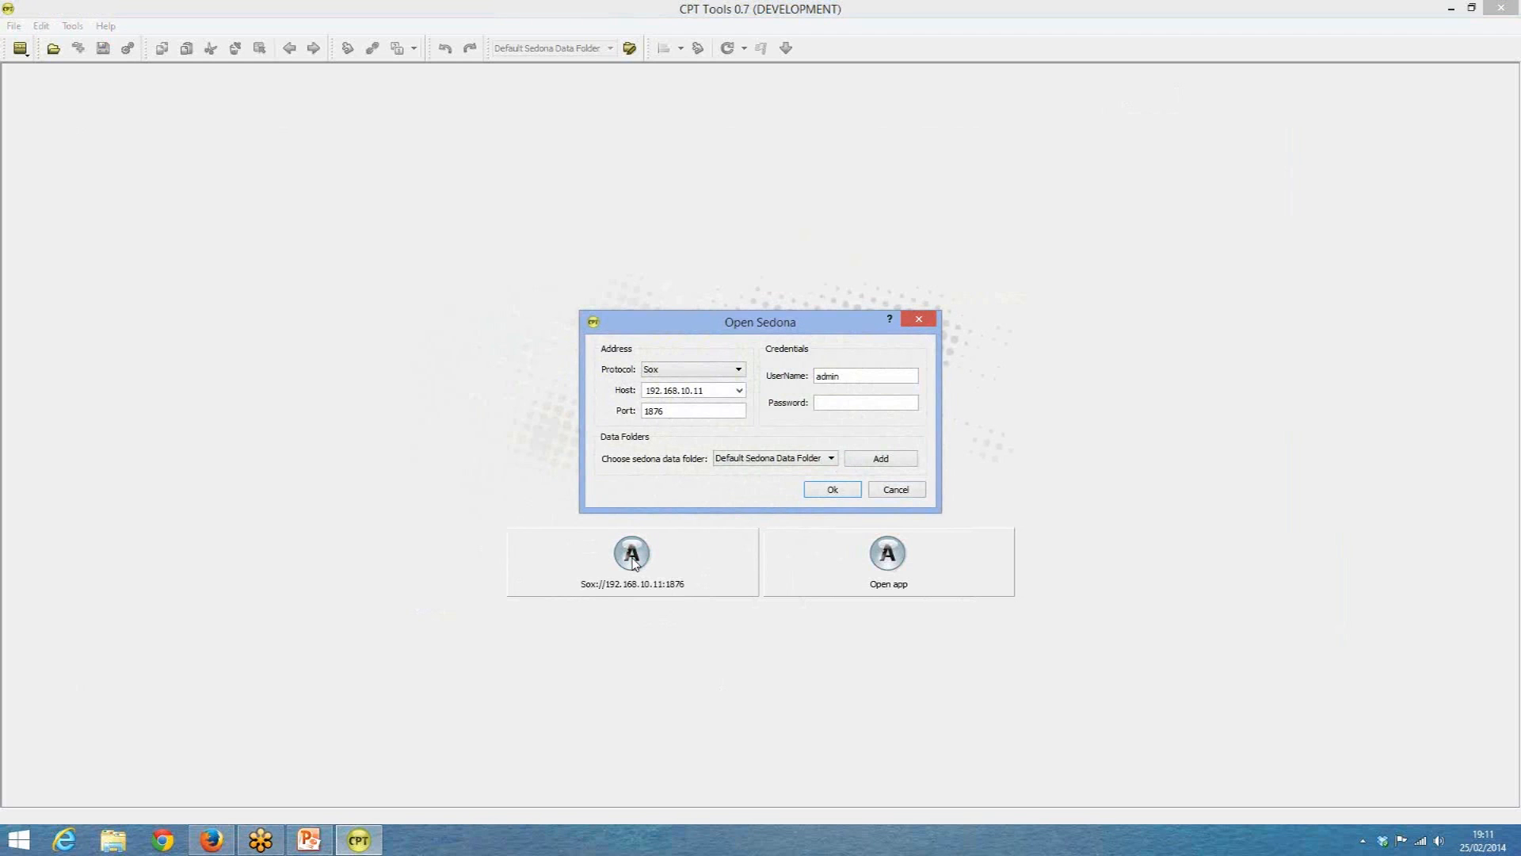
click(705, 374)
click(705, 374)
drag(682, 411, 643, 410)
click(674, 410)
drag(673, 411, 632, 412)
drag(862, 376, 812, 380)
click(833, 404)
click(832, 460)
click(833, 464)
click(826, 491)
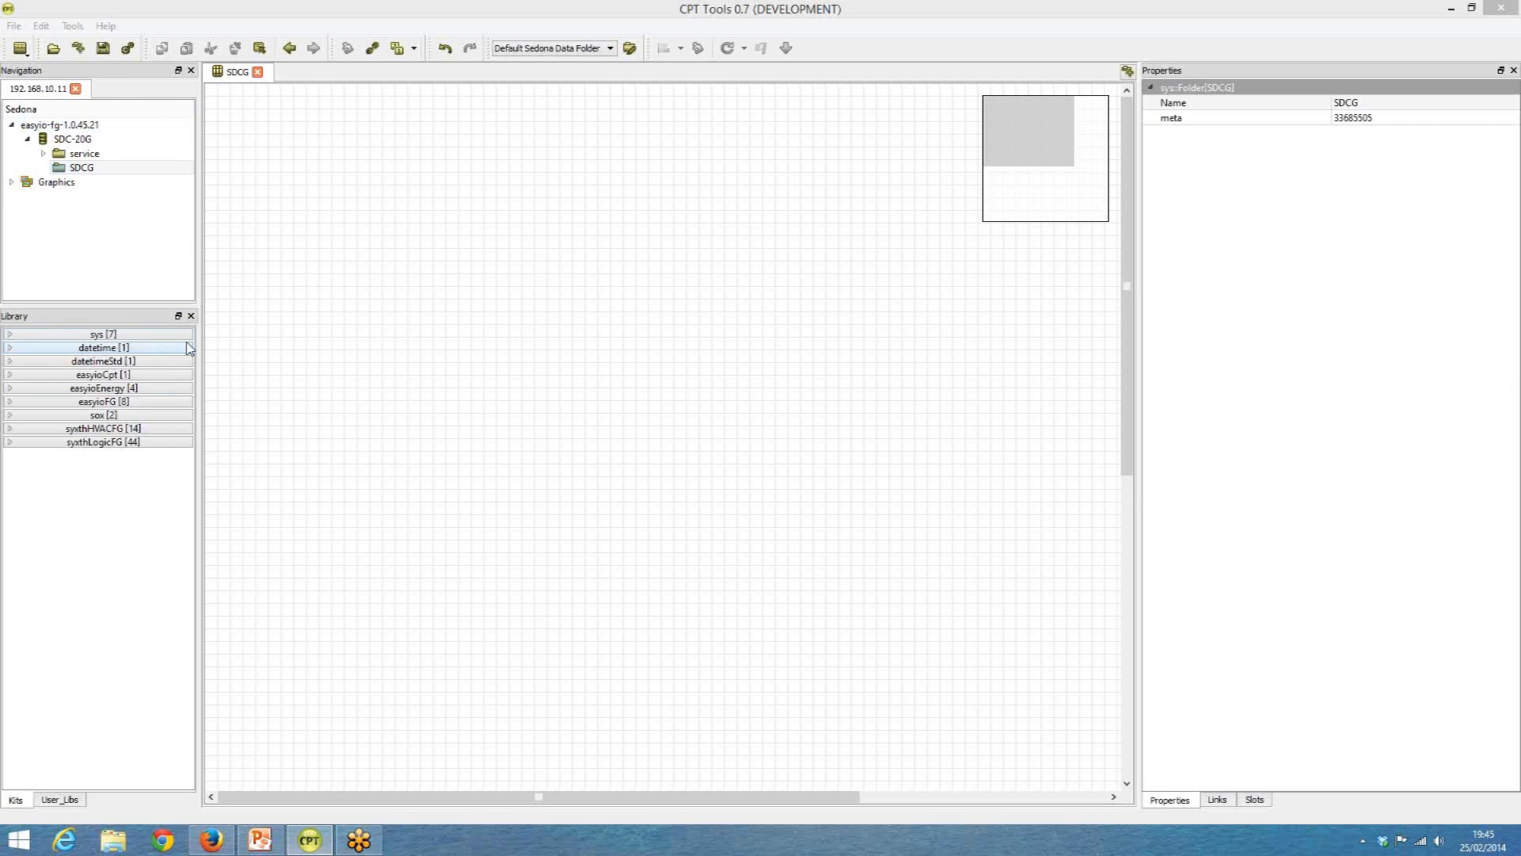
Examine the components in the syxthLogicFG kit and the SDCG folder's links, slots and properties.
click(10, 443)
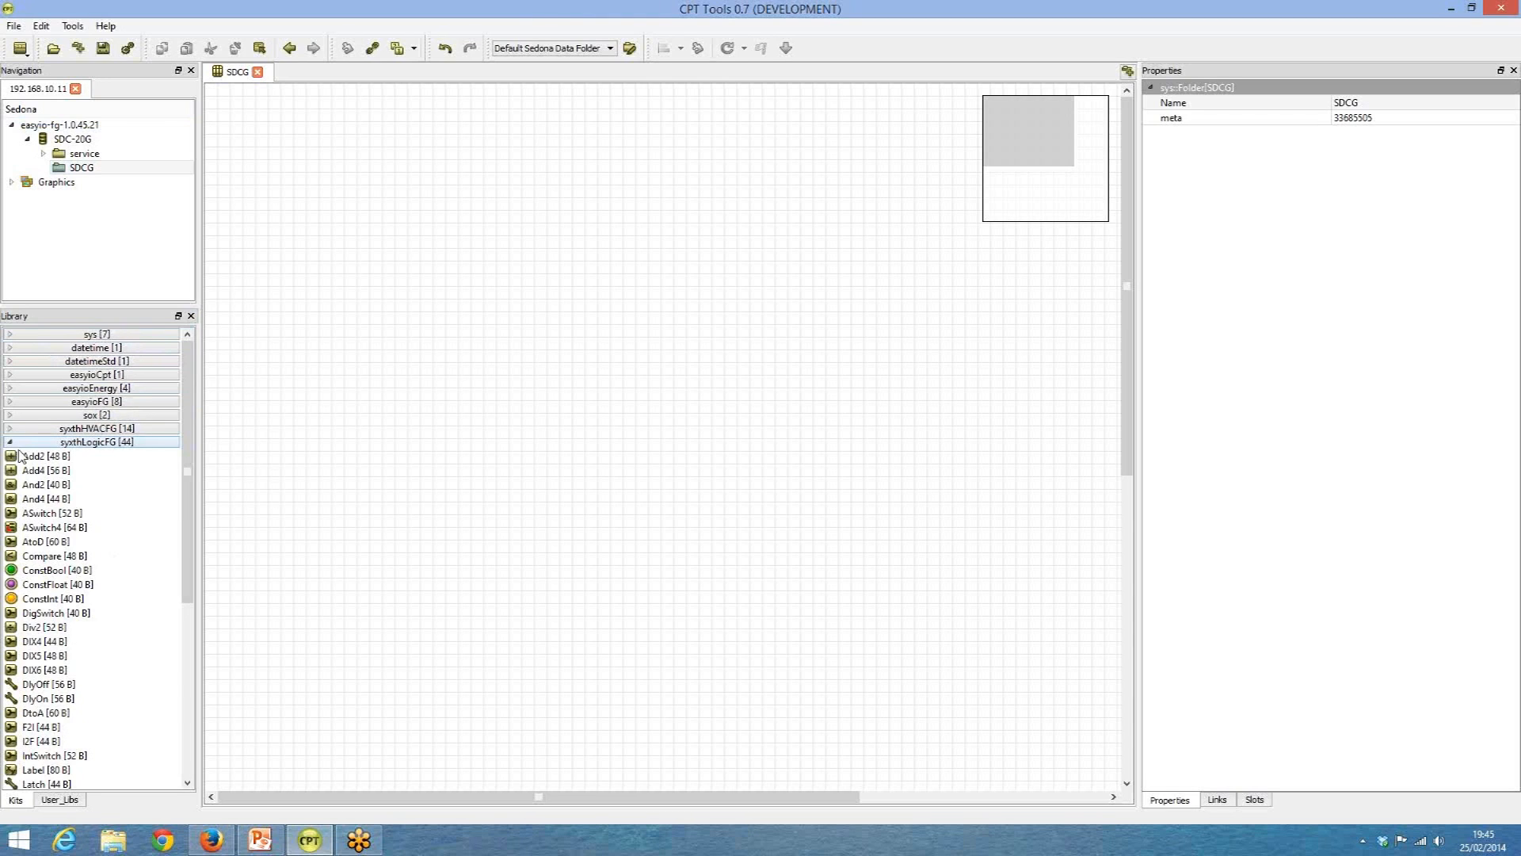
drag(190, 396, 194, 523)
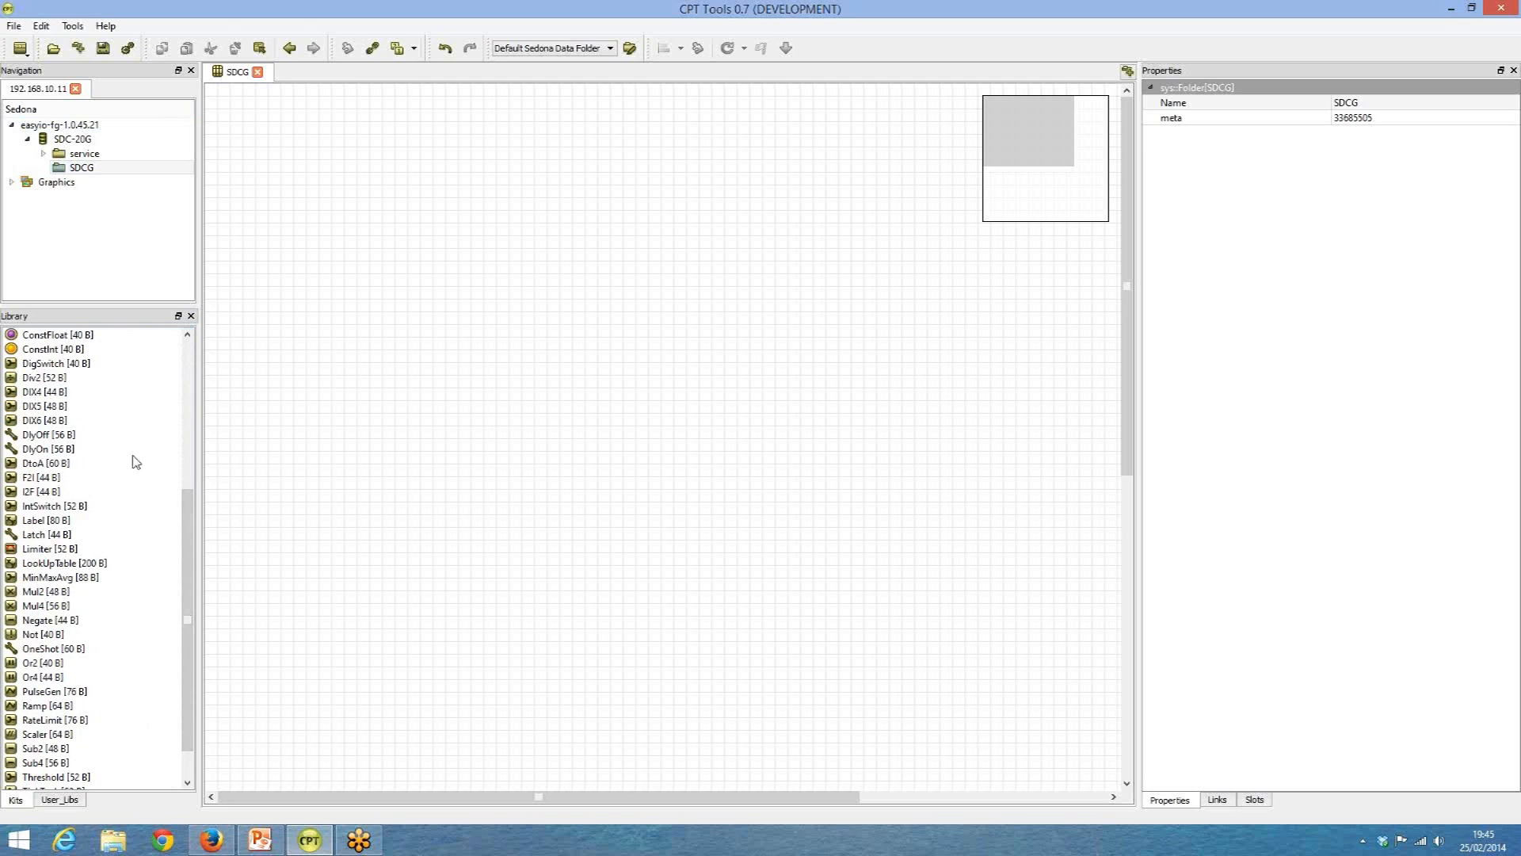
drag(188, 532, 199, 388)
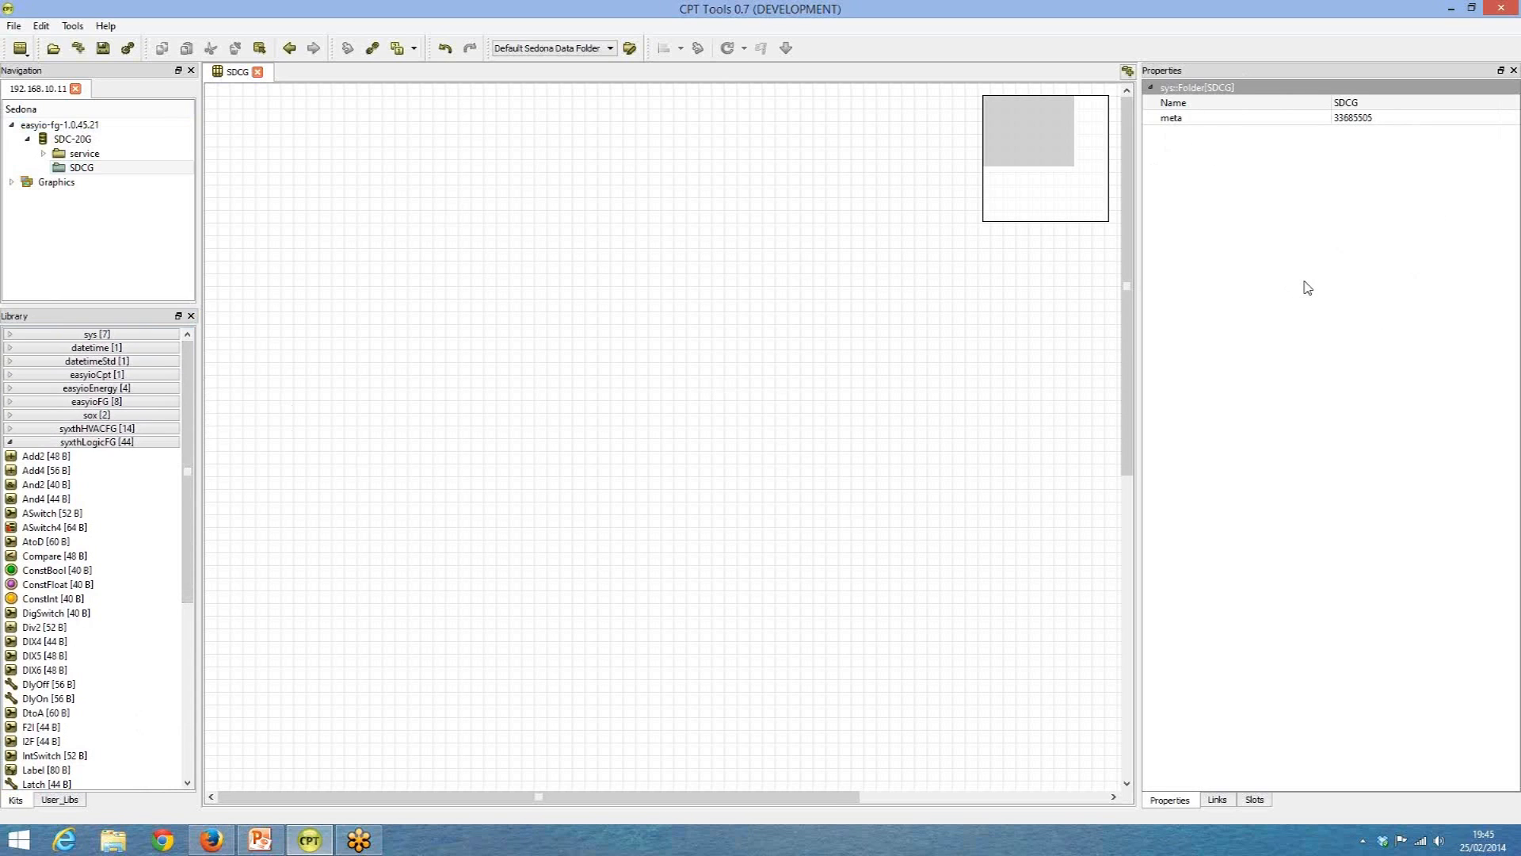
click(1216, 800)
click(1254, 801)
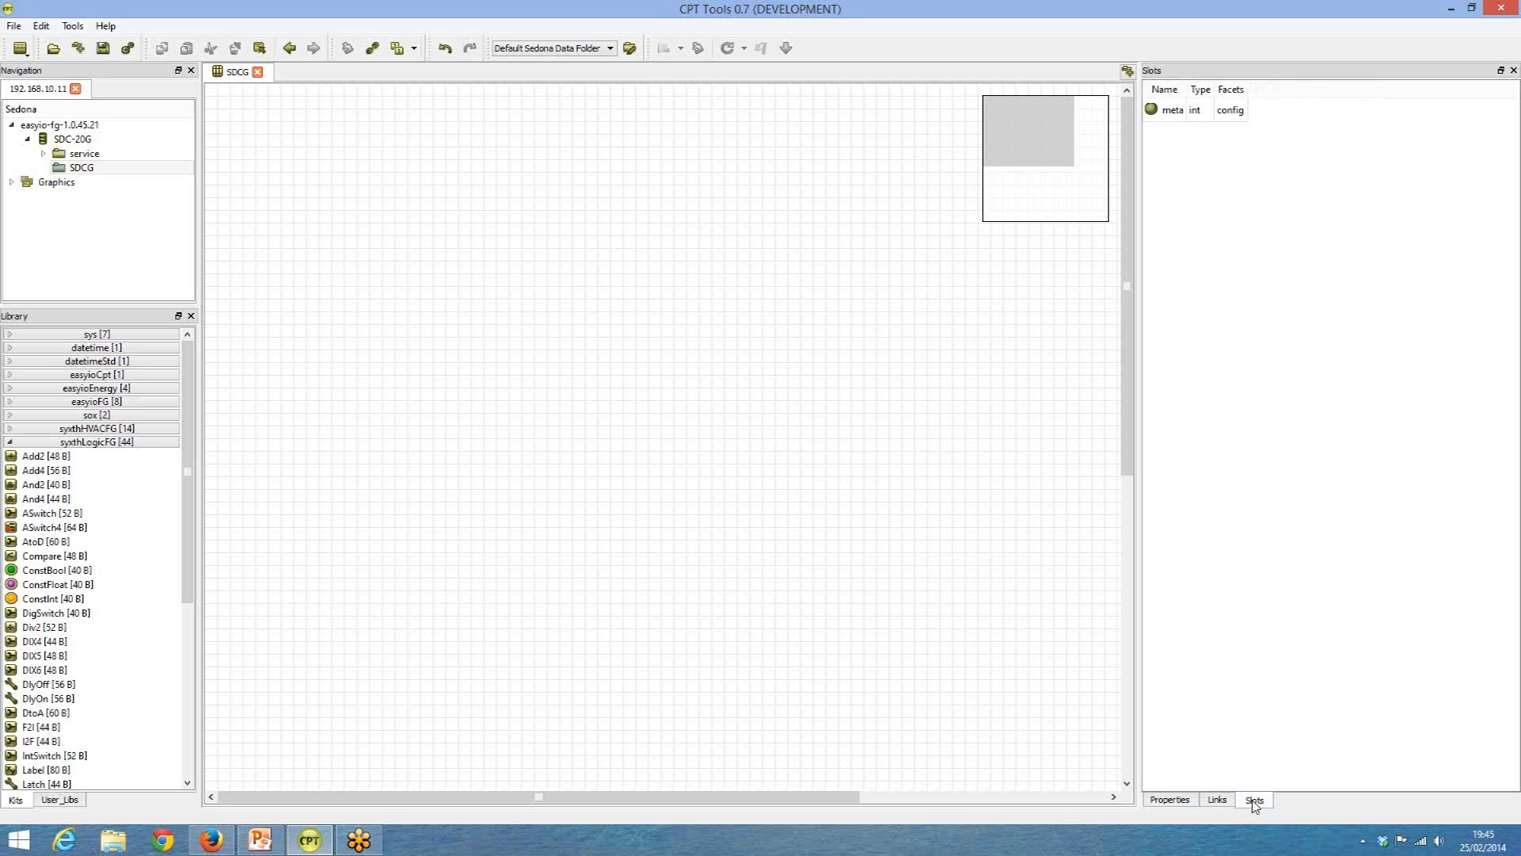
click(1218, 802)
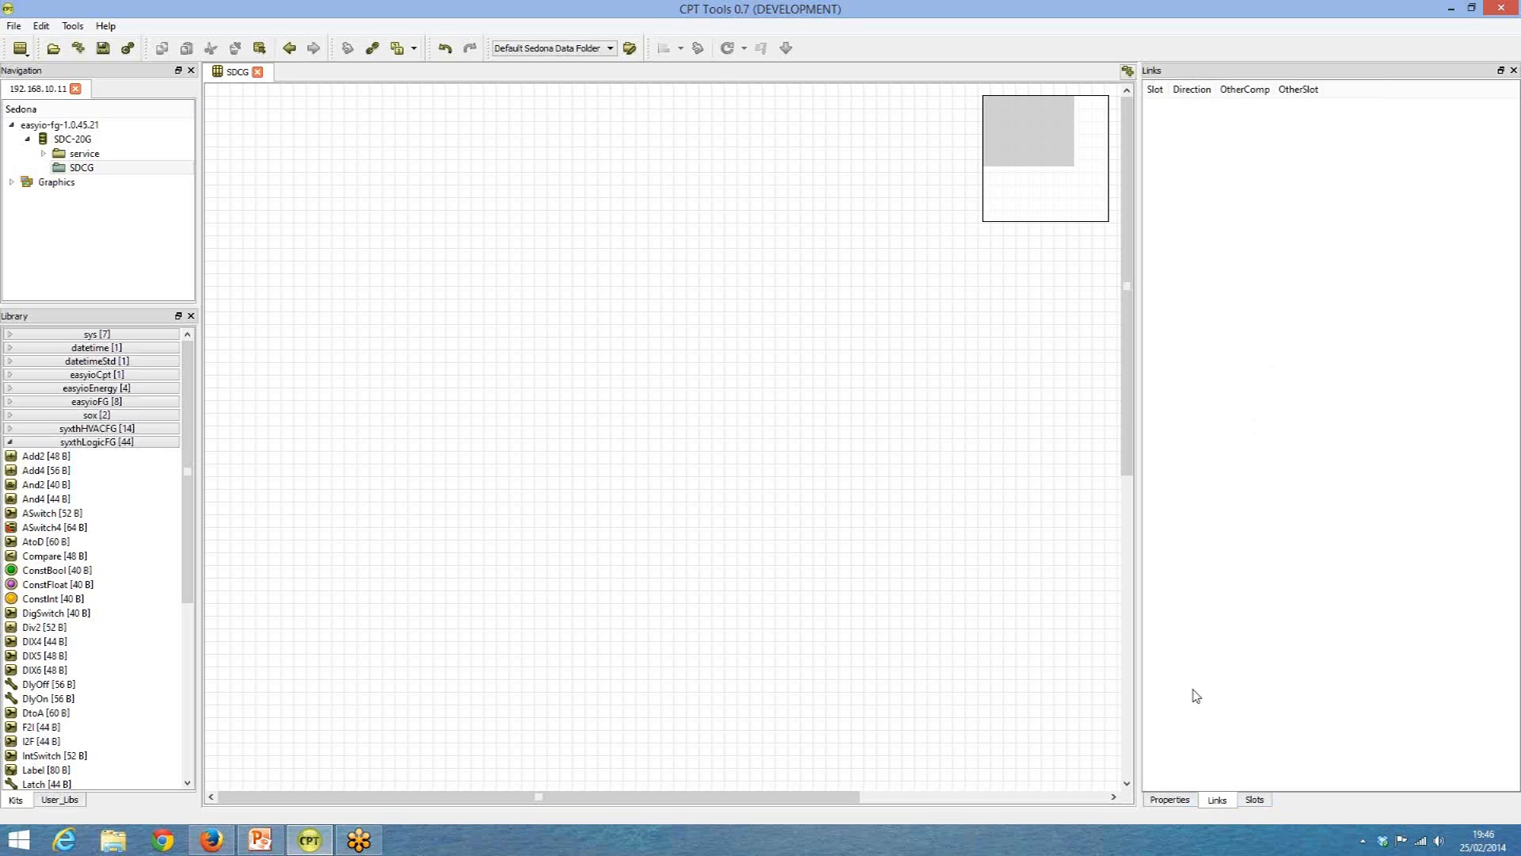
click(1173, 800)
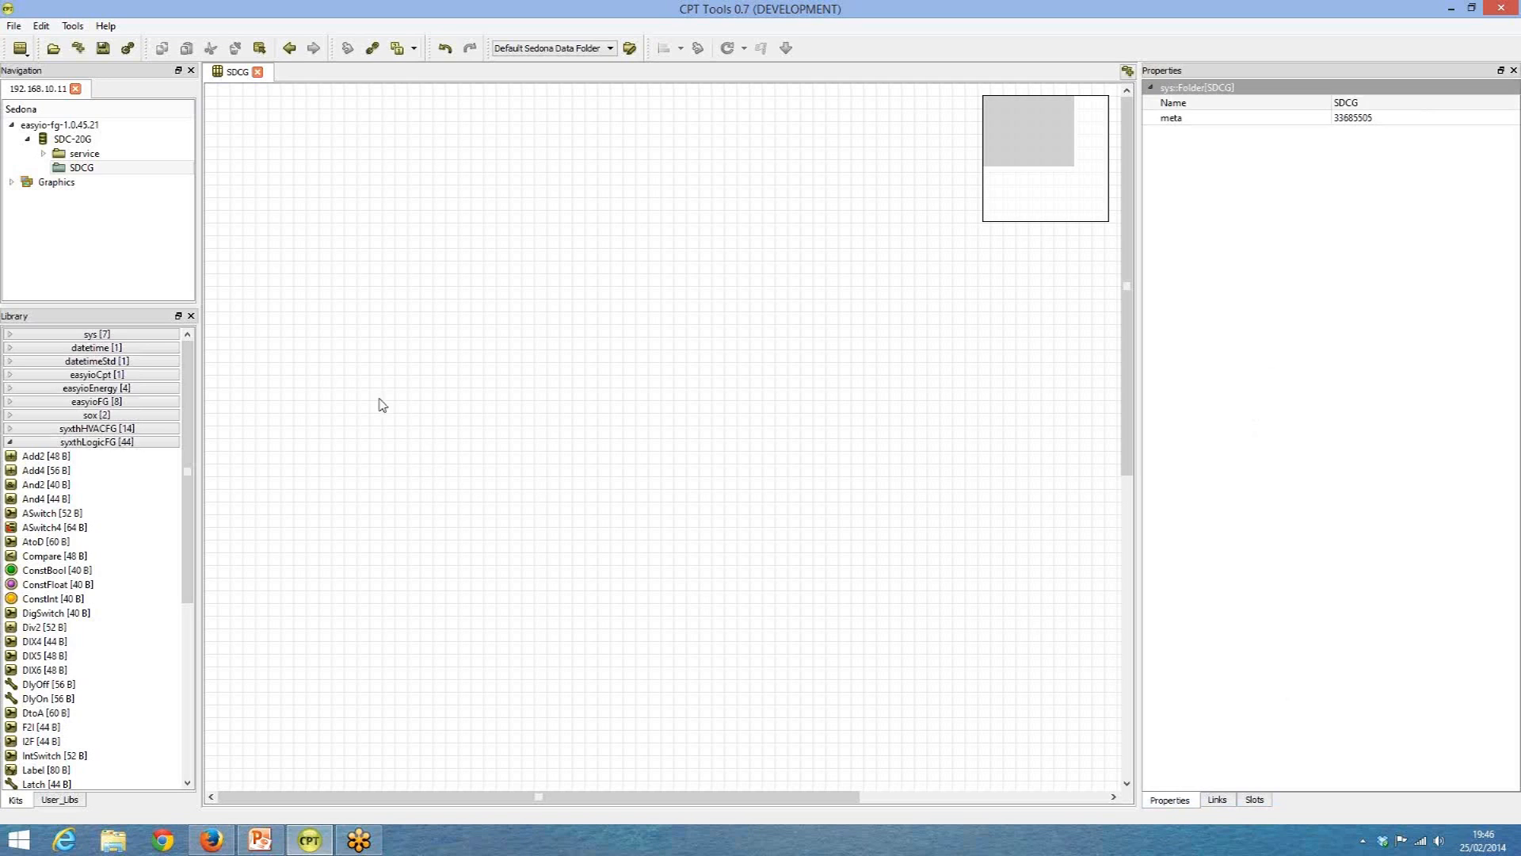
click(10, 443)
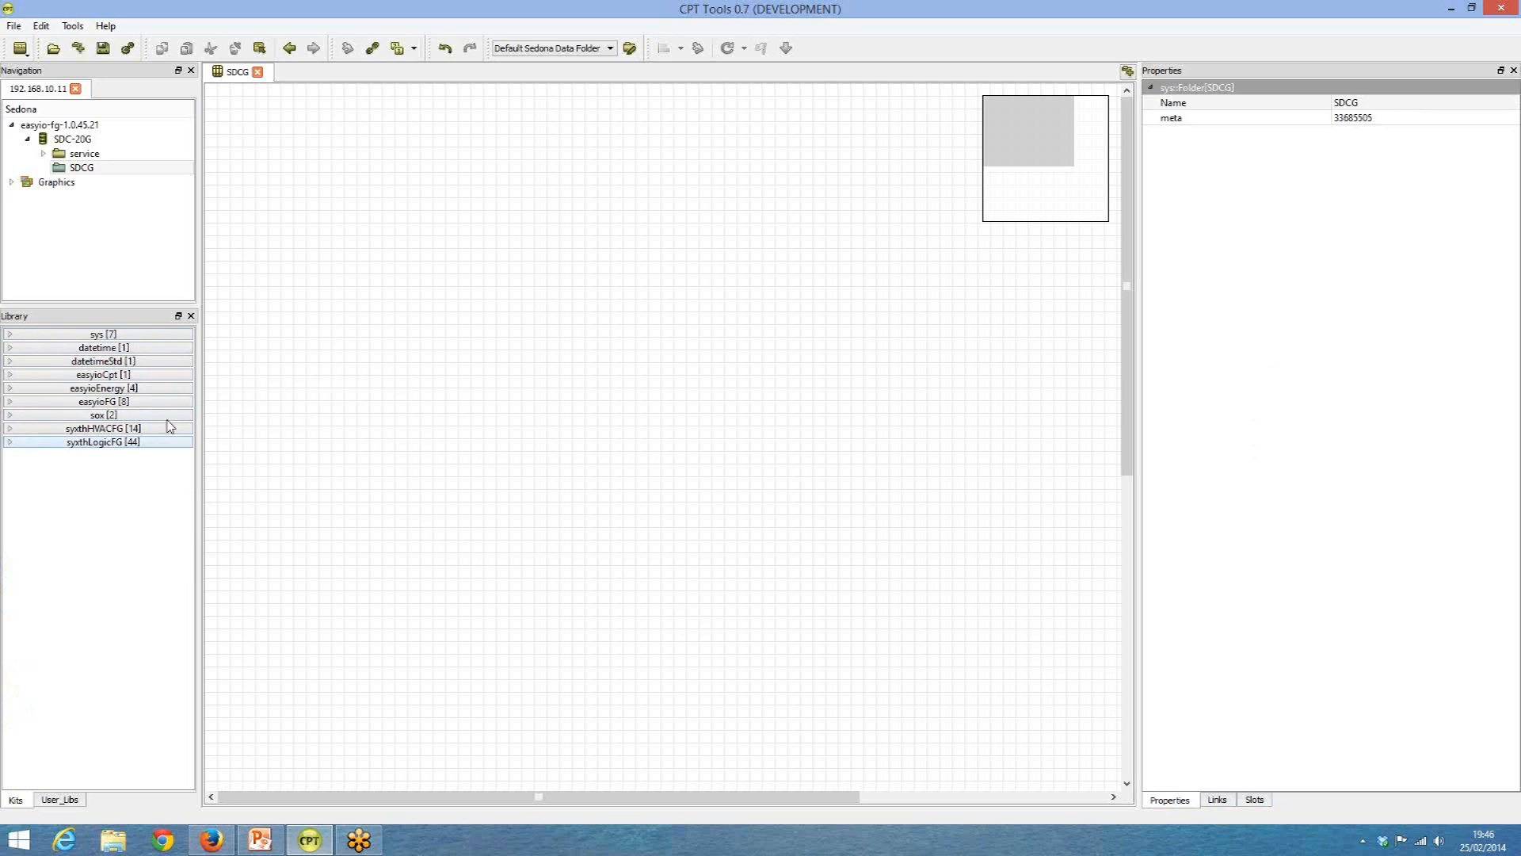
Place a UI component from the easyioFG kit on the SDCG sheet, with channel UI2 and input type resistance.
click(10, 403)
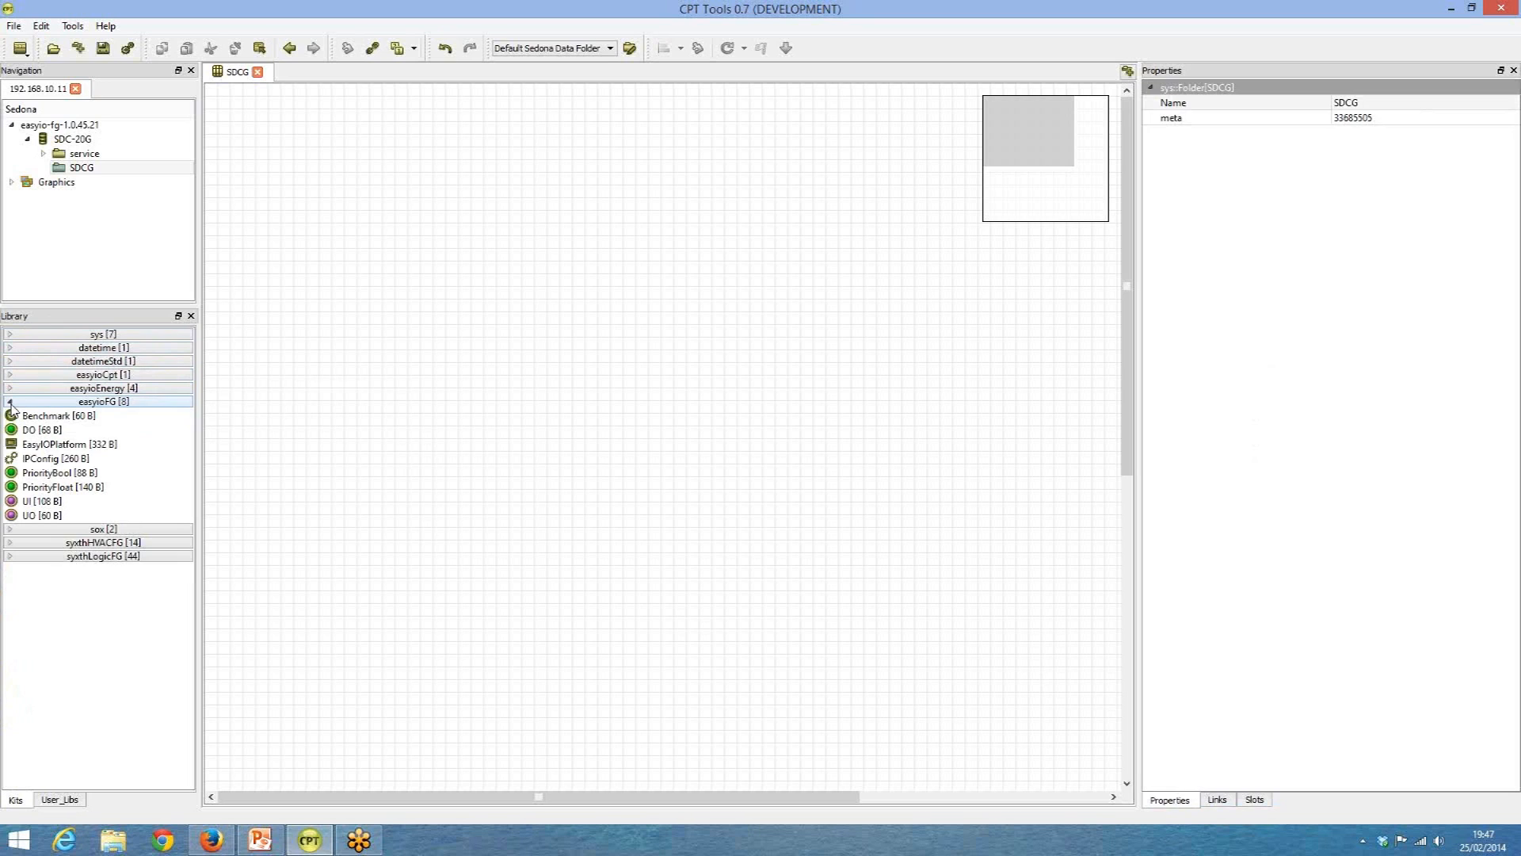
drag(29, 504, 330, 343)
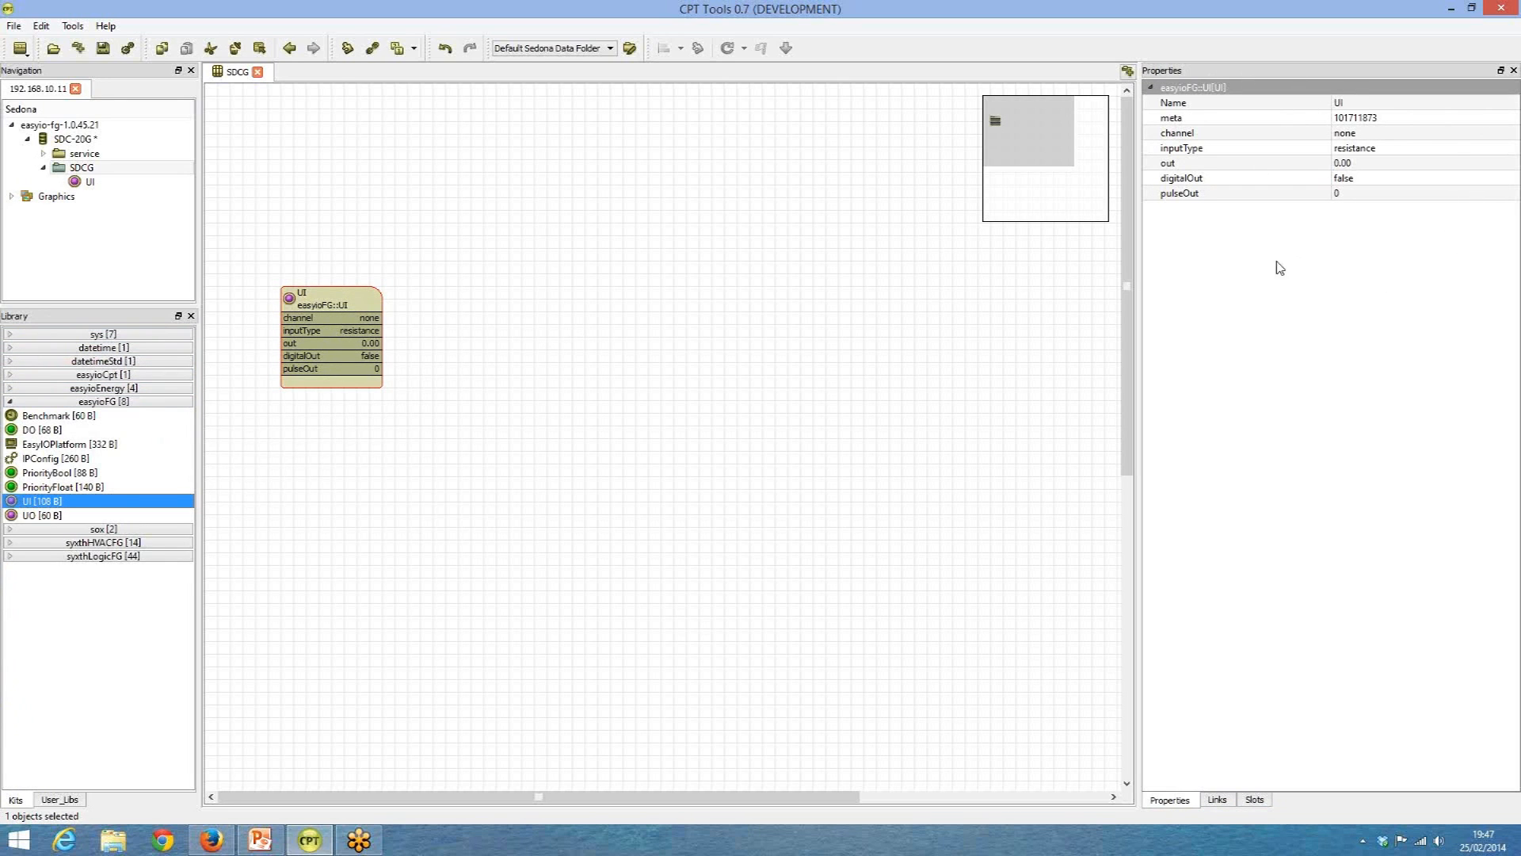
click(1357, 137)
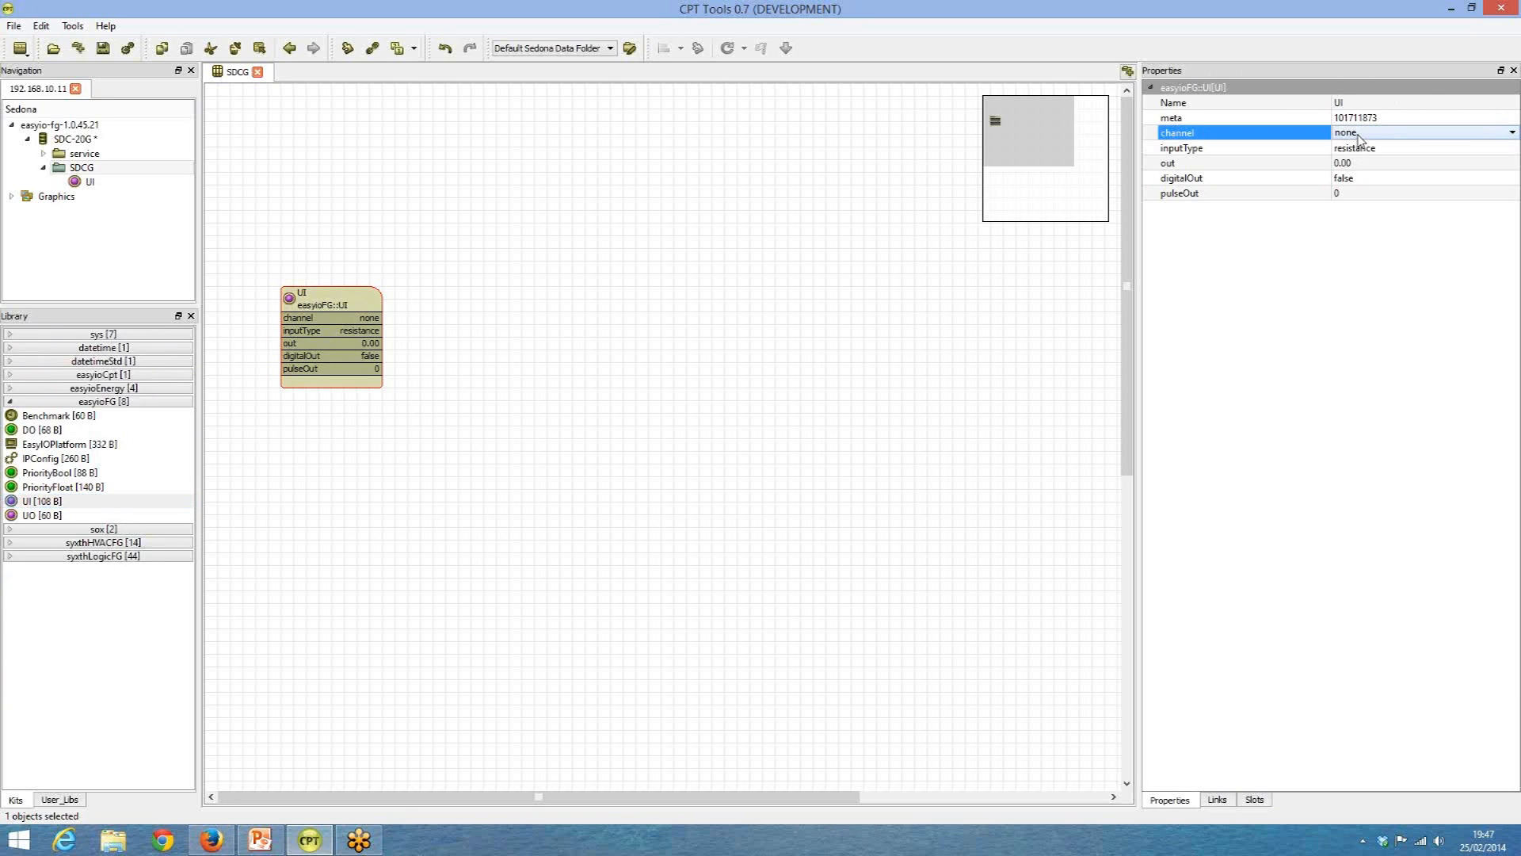
click(1357, 138)
click(1357, 169)
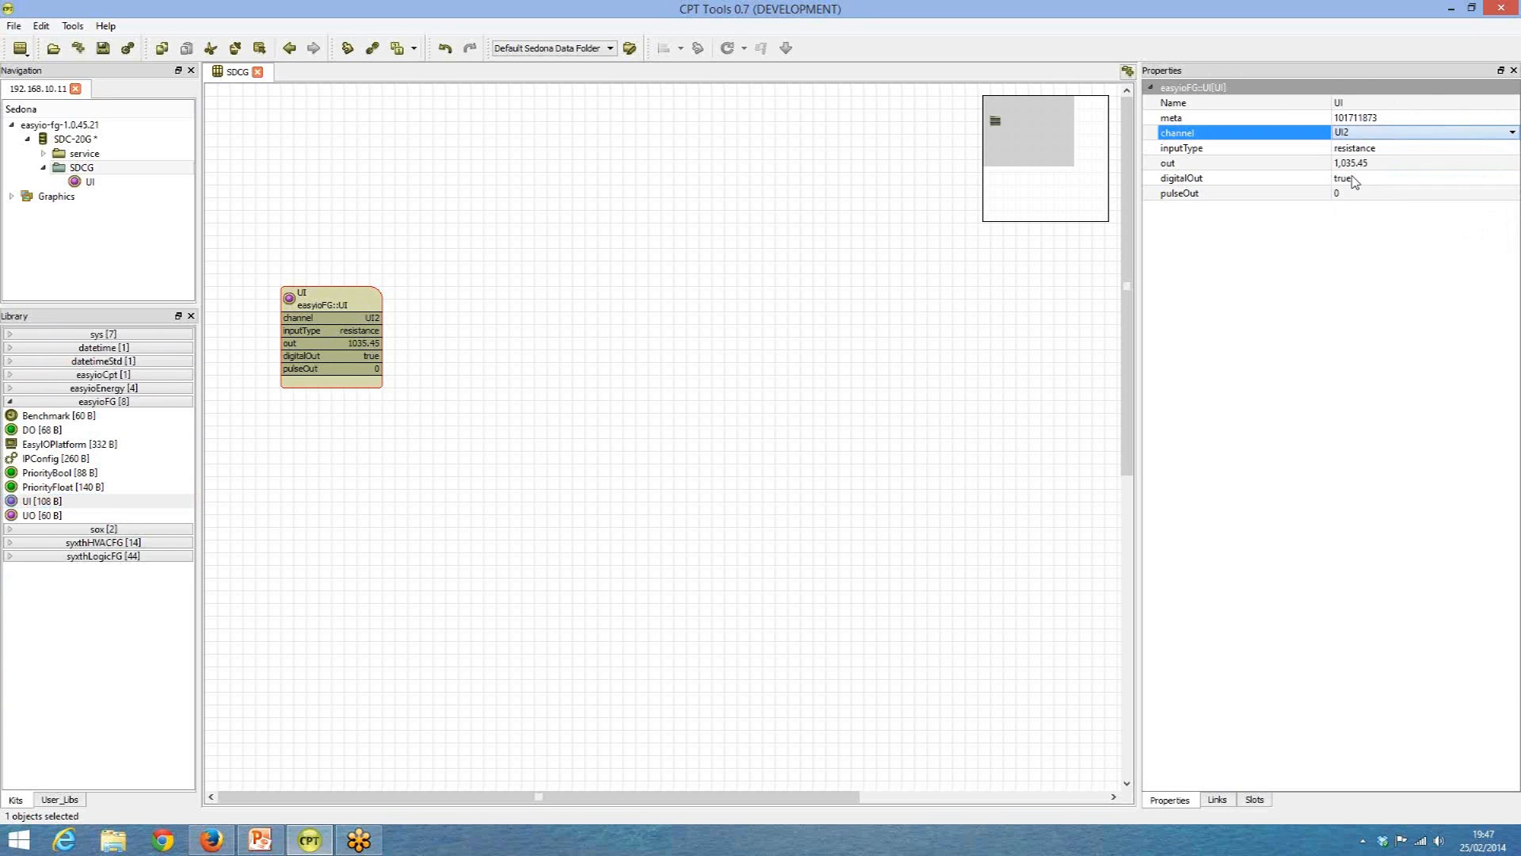
click(1393, 150)
click(1393, 153)
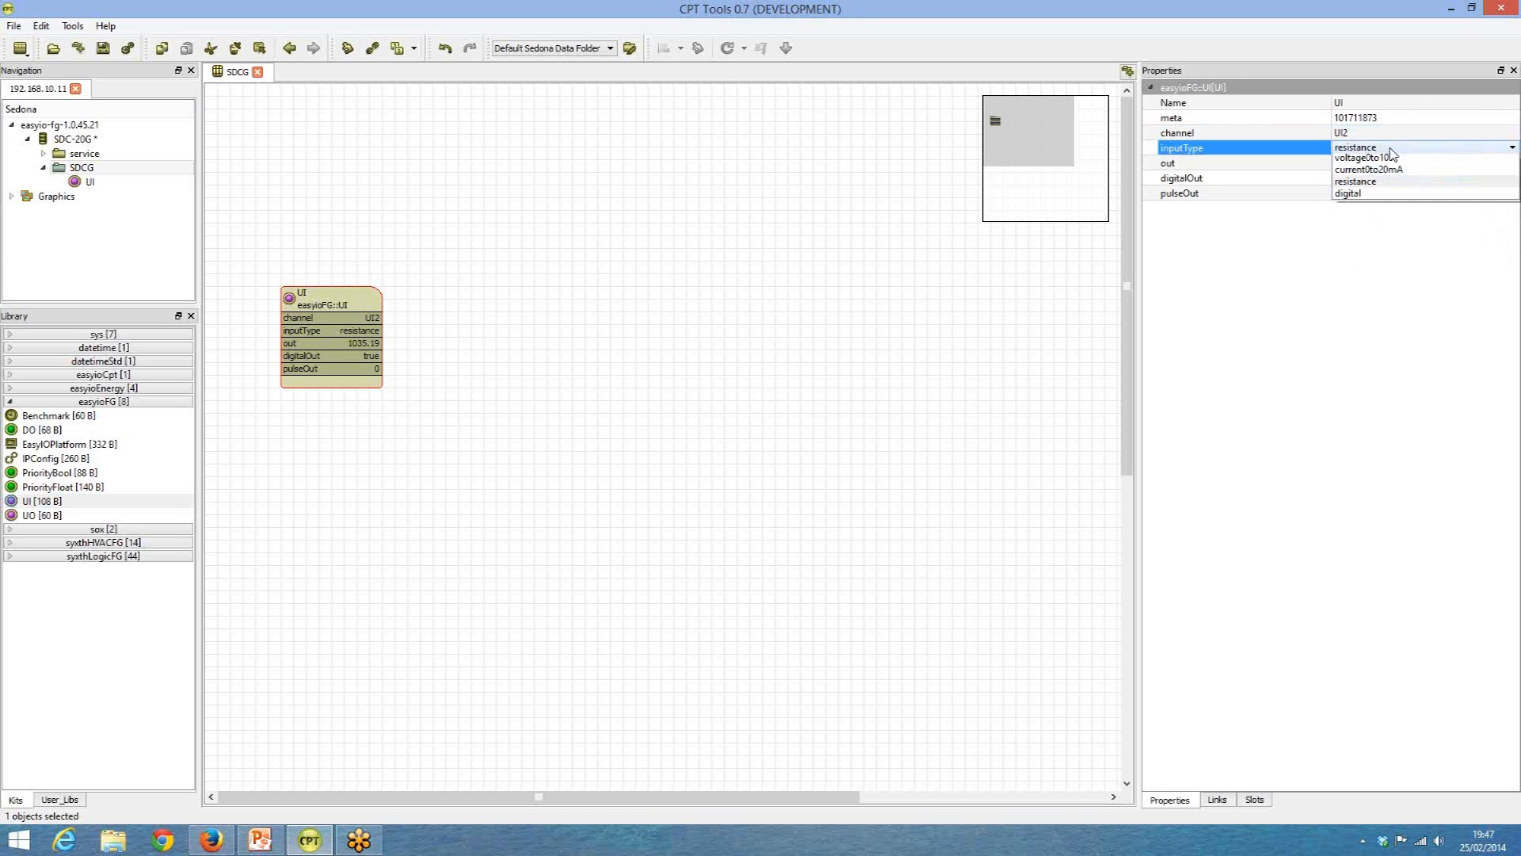
click(1374, 196)
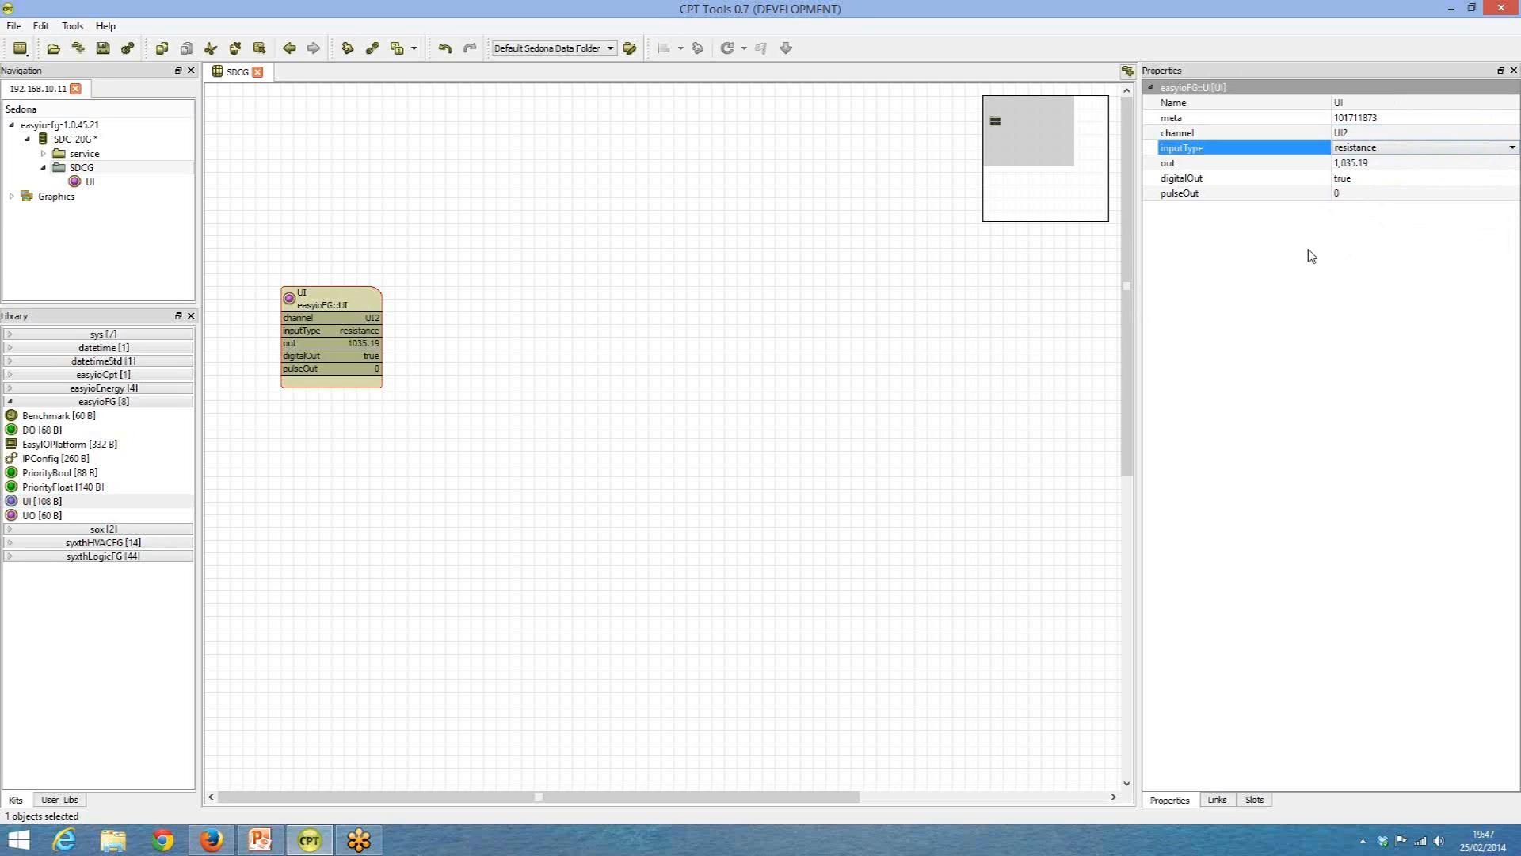
Move the UI component up and slightly left on the SDCG sheet.
click(537, 374)
click(348, 304)
drag(349, 303, 349, 240)
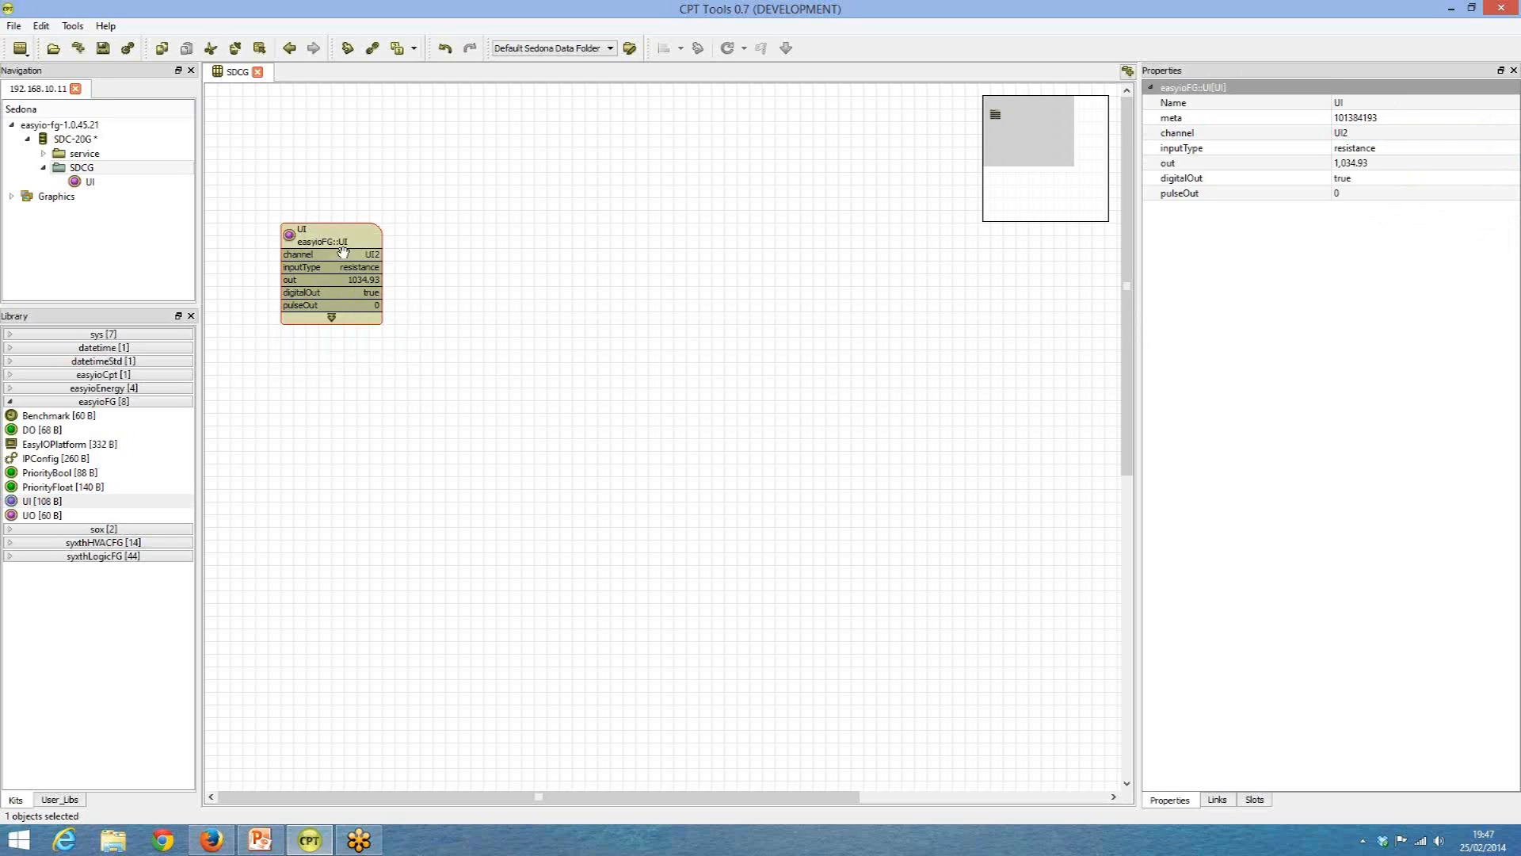
drag(344, 241, 332, 229)
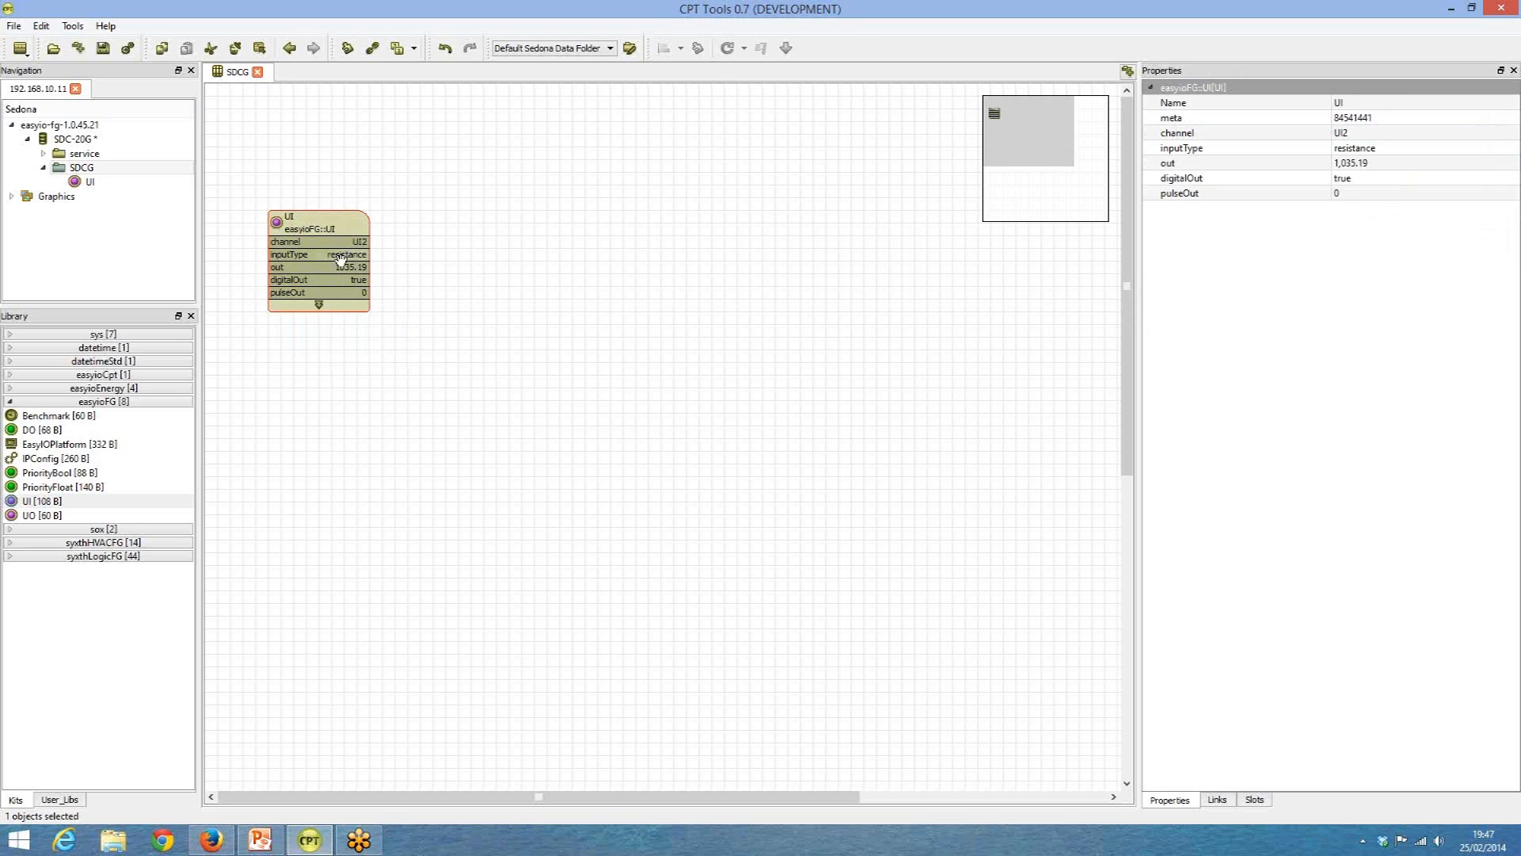
Place a Sensor component from the syxthHVACFG kit on the sheet, to the right of the UI component.
click(10, 545)
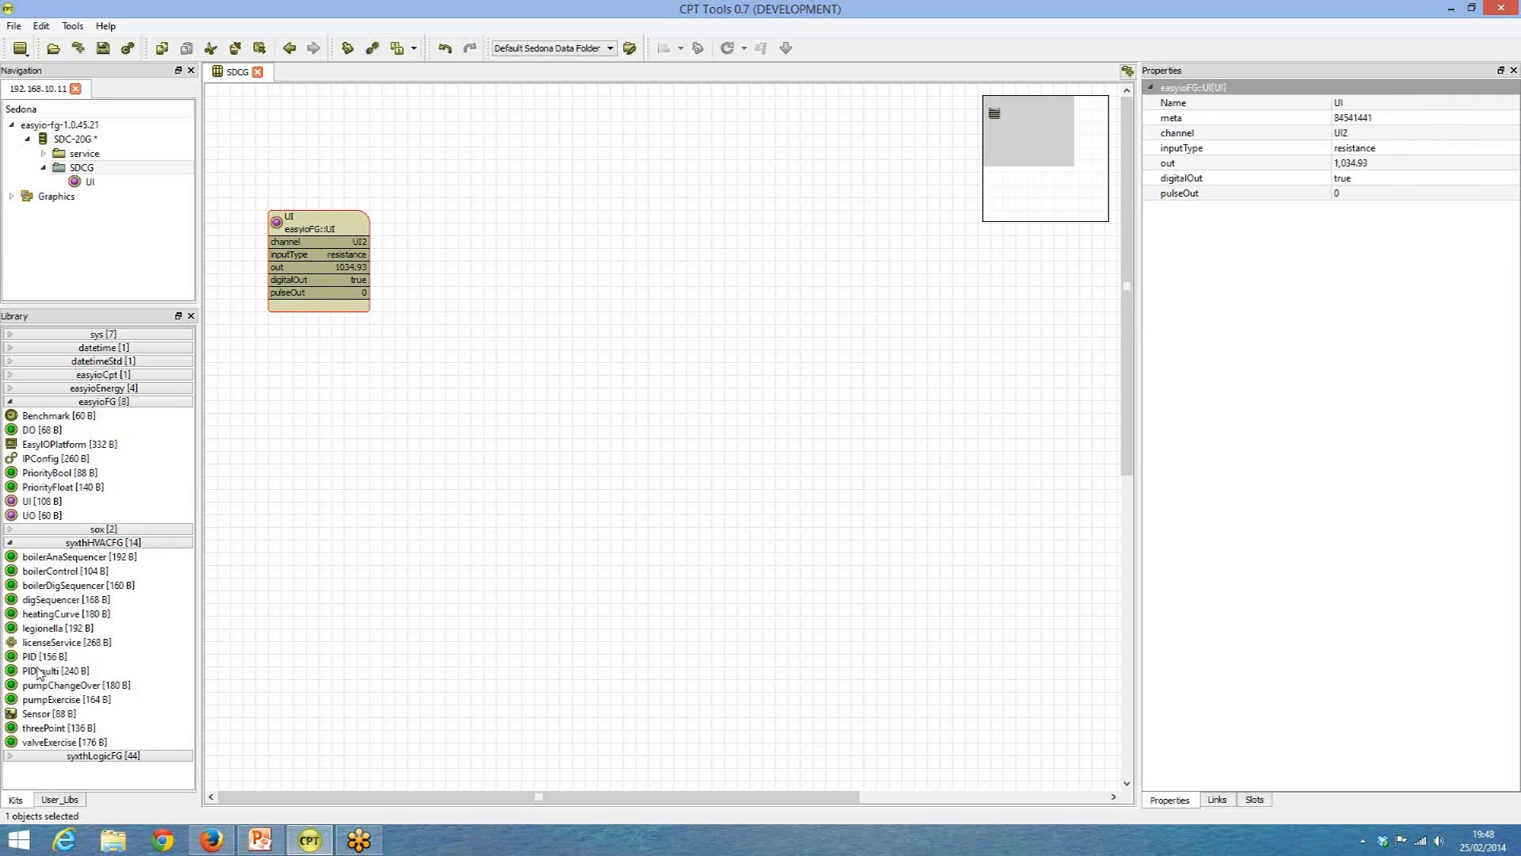
click(28, 715)
drag(28, 718, 499, 235)
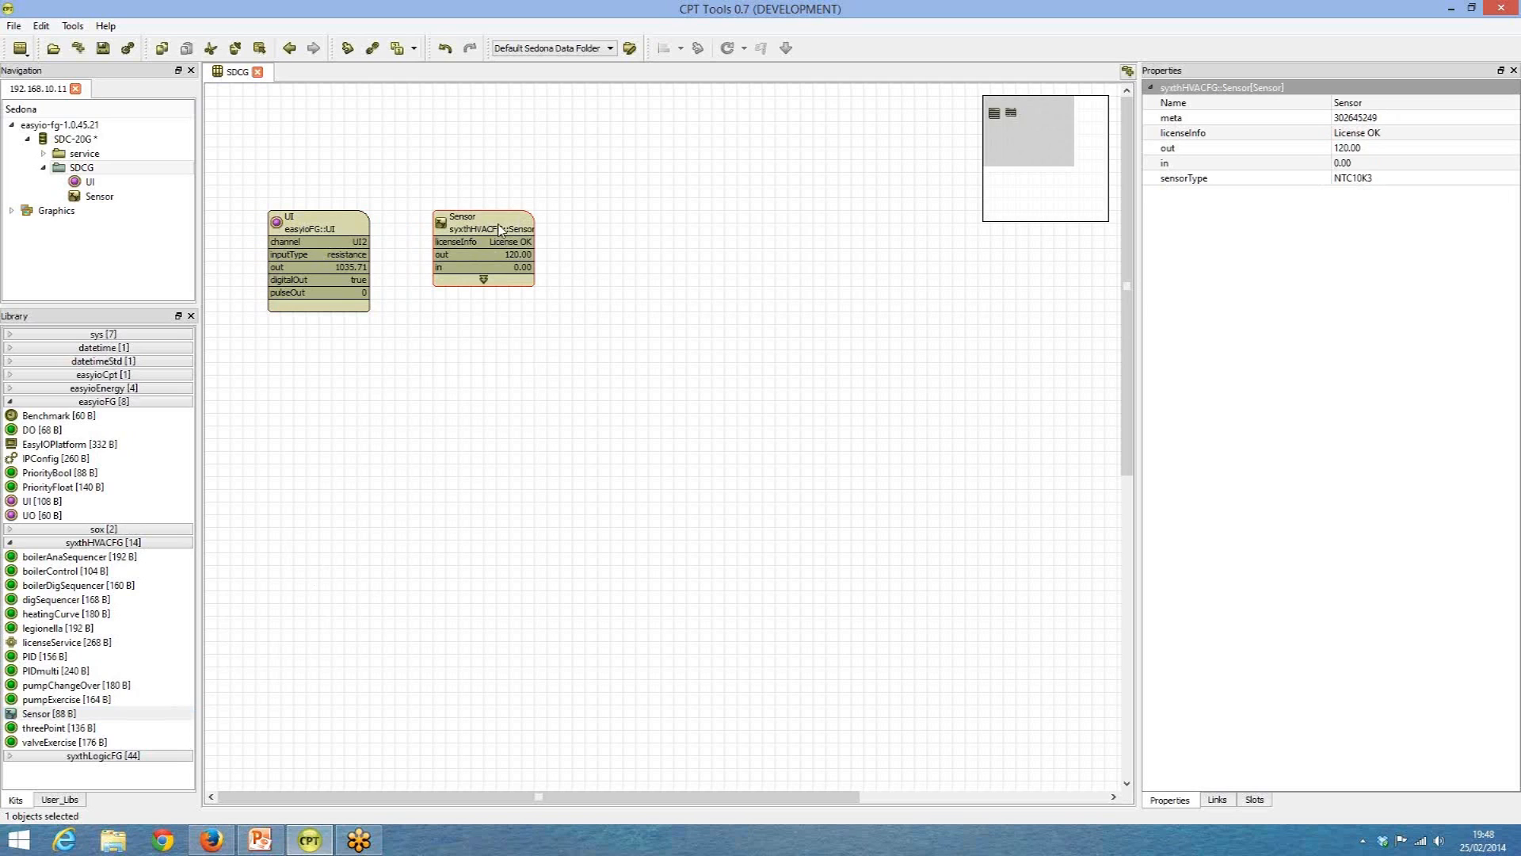
Set the Sensor's sensorType to PT1000 and link the UI component's out to the Sensor's in.
click(1386, 179)
click(1387, 182)
click(1371, 208)
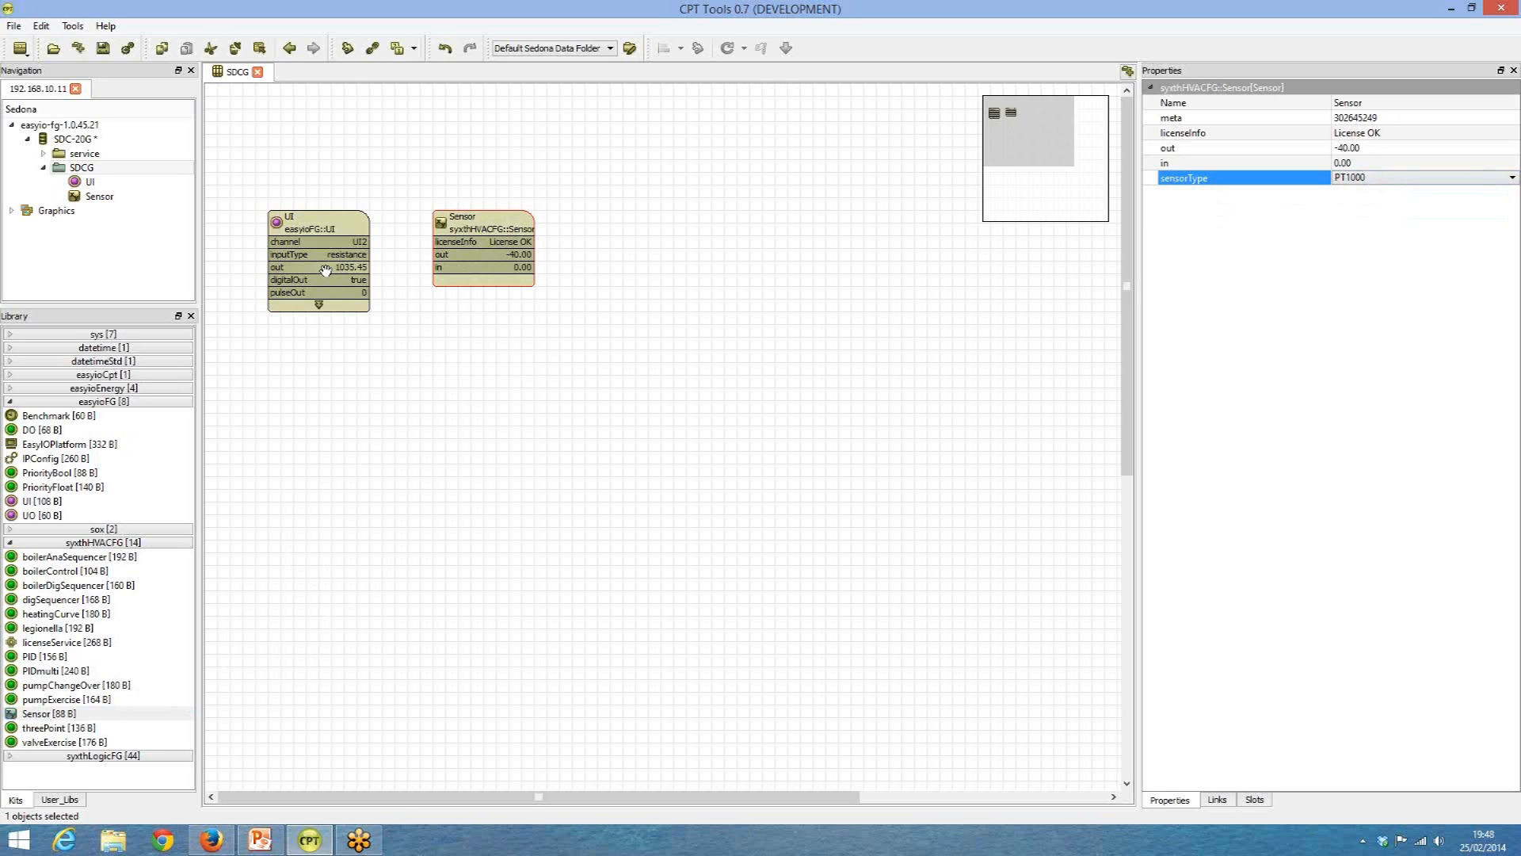
drag(326, 270, 441, 269)
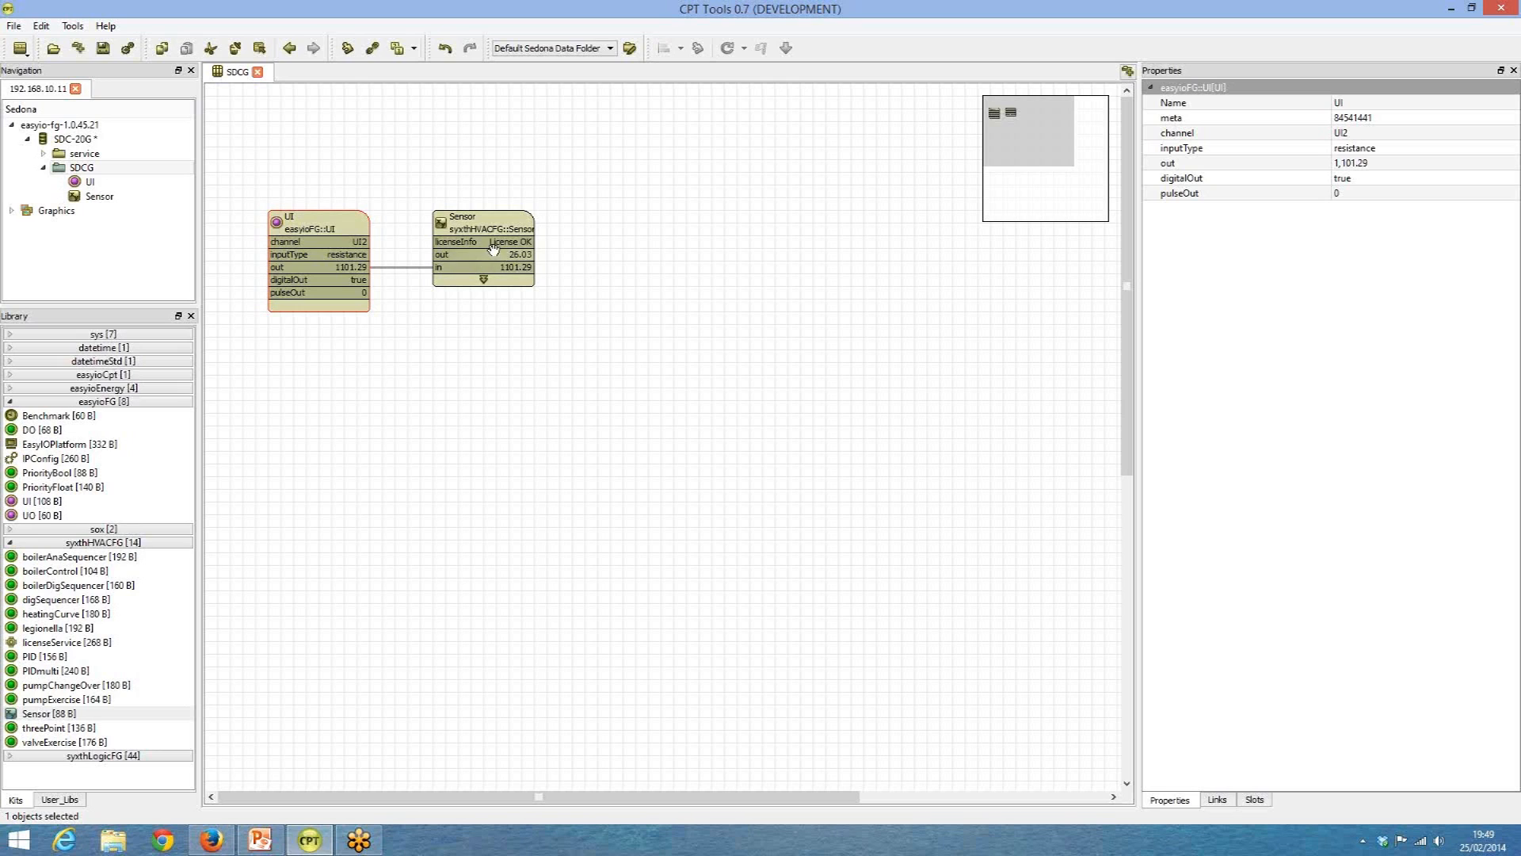
click(482, 223)
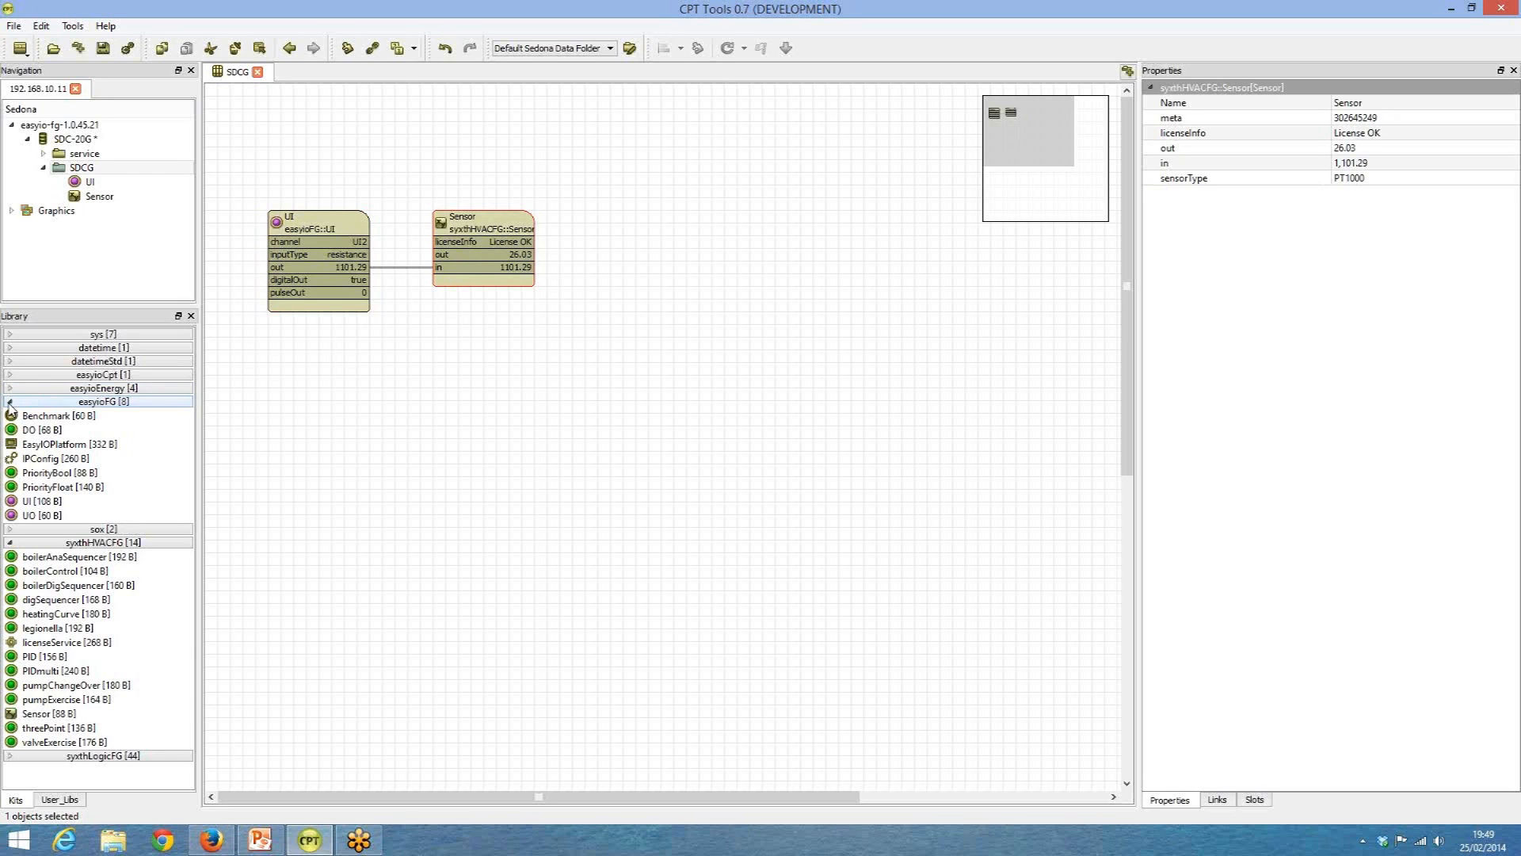
Place a Tstat from the syxthLogicFG kit to the right of the Sensor and link the Sensor's out to its measurement.
click(9, 403)
click(10, 428)
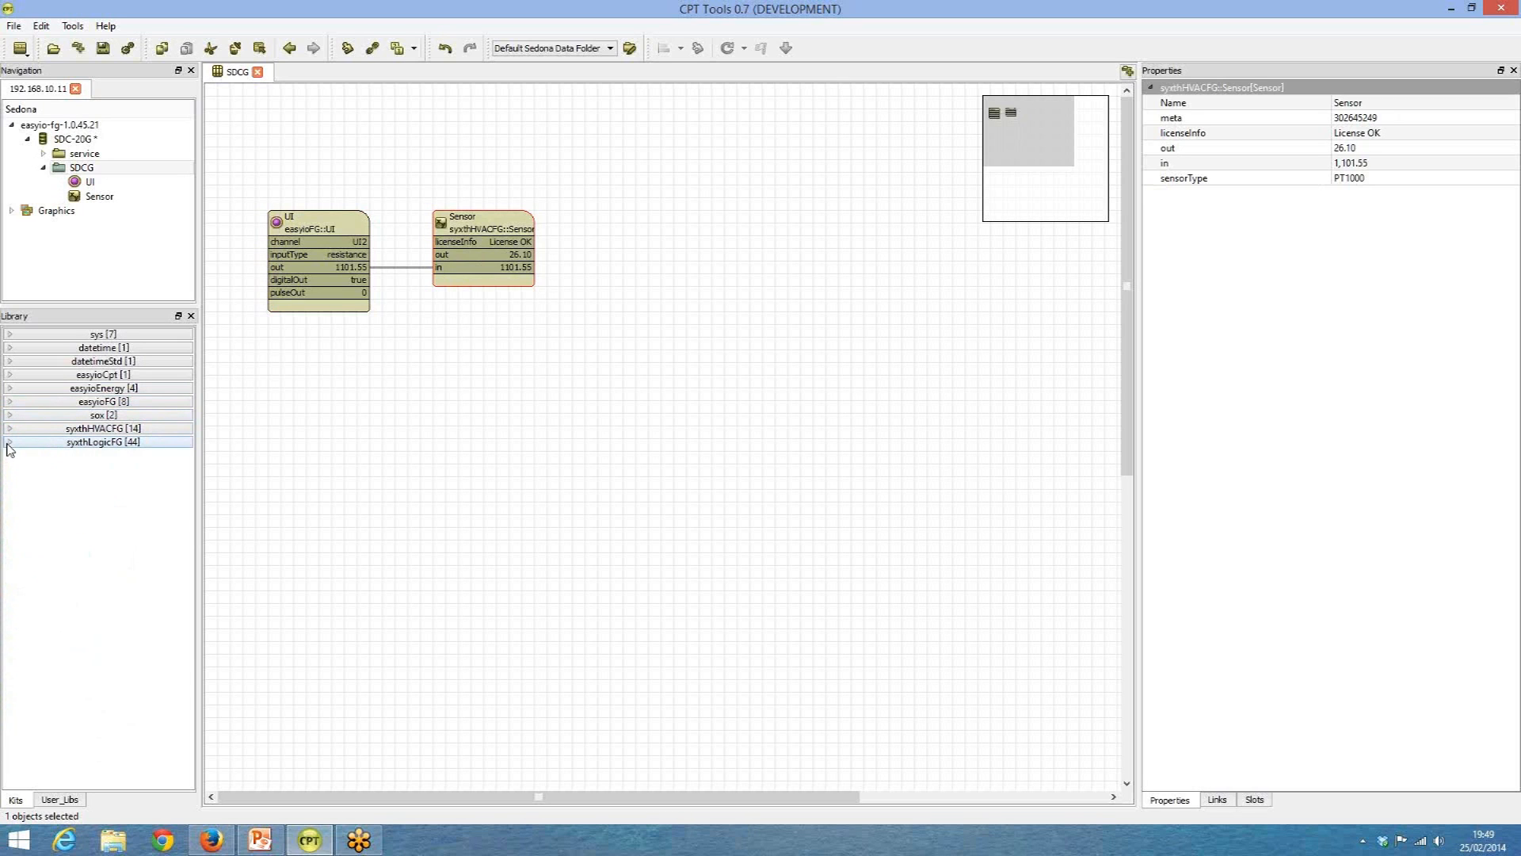
click(9, 442)
drag(184, 380, 187, 555)
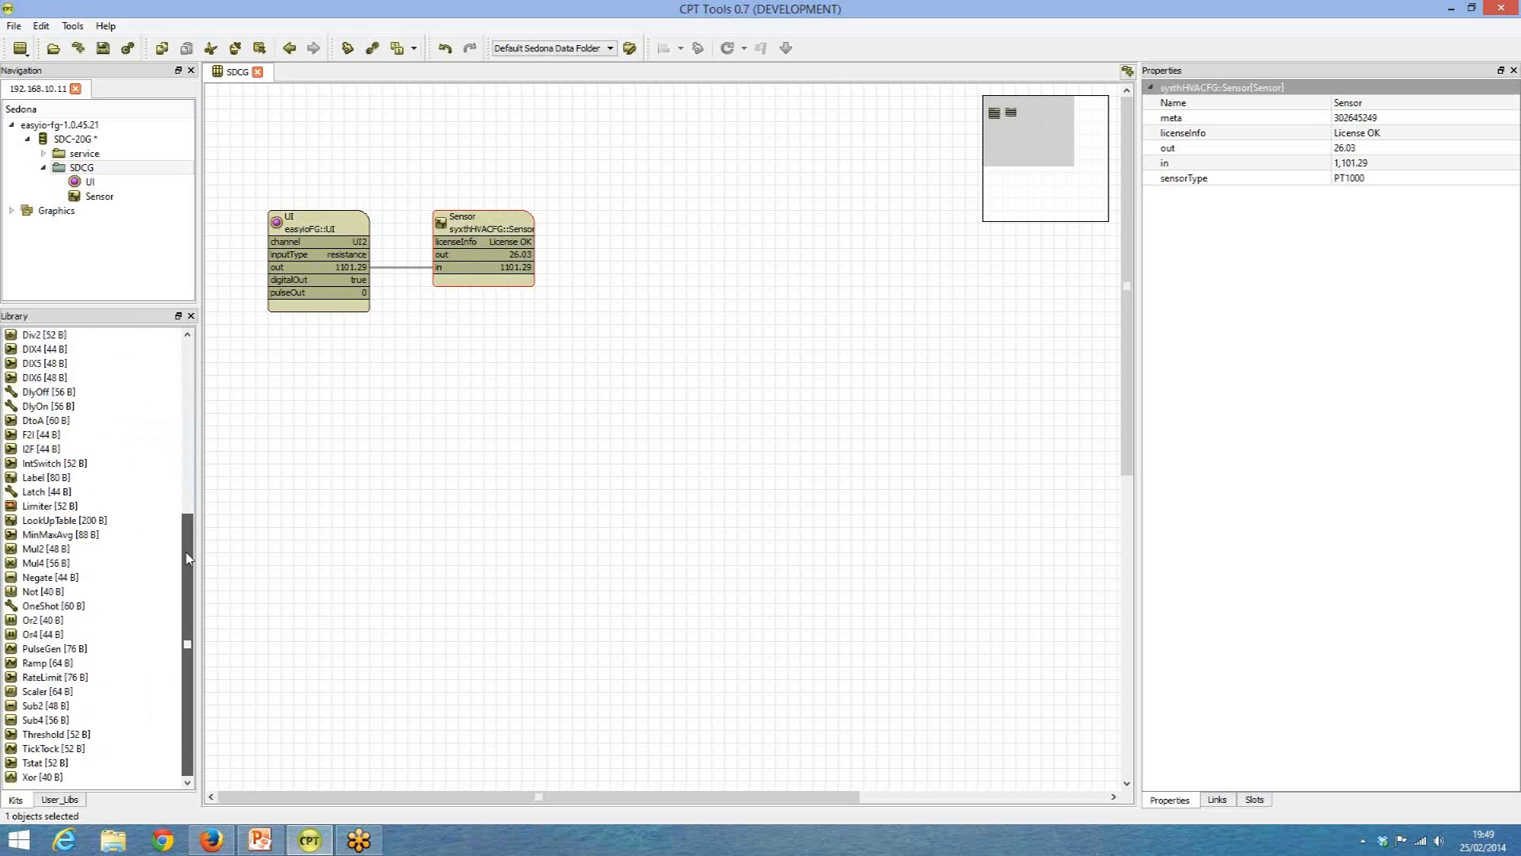
drag(36, 762, 668, 279)
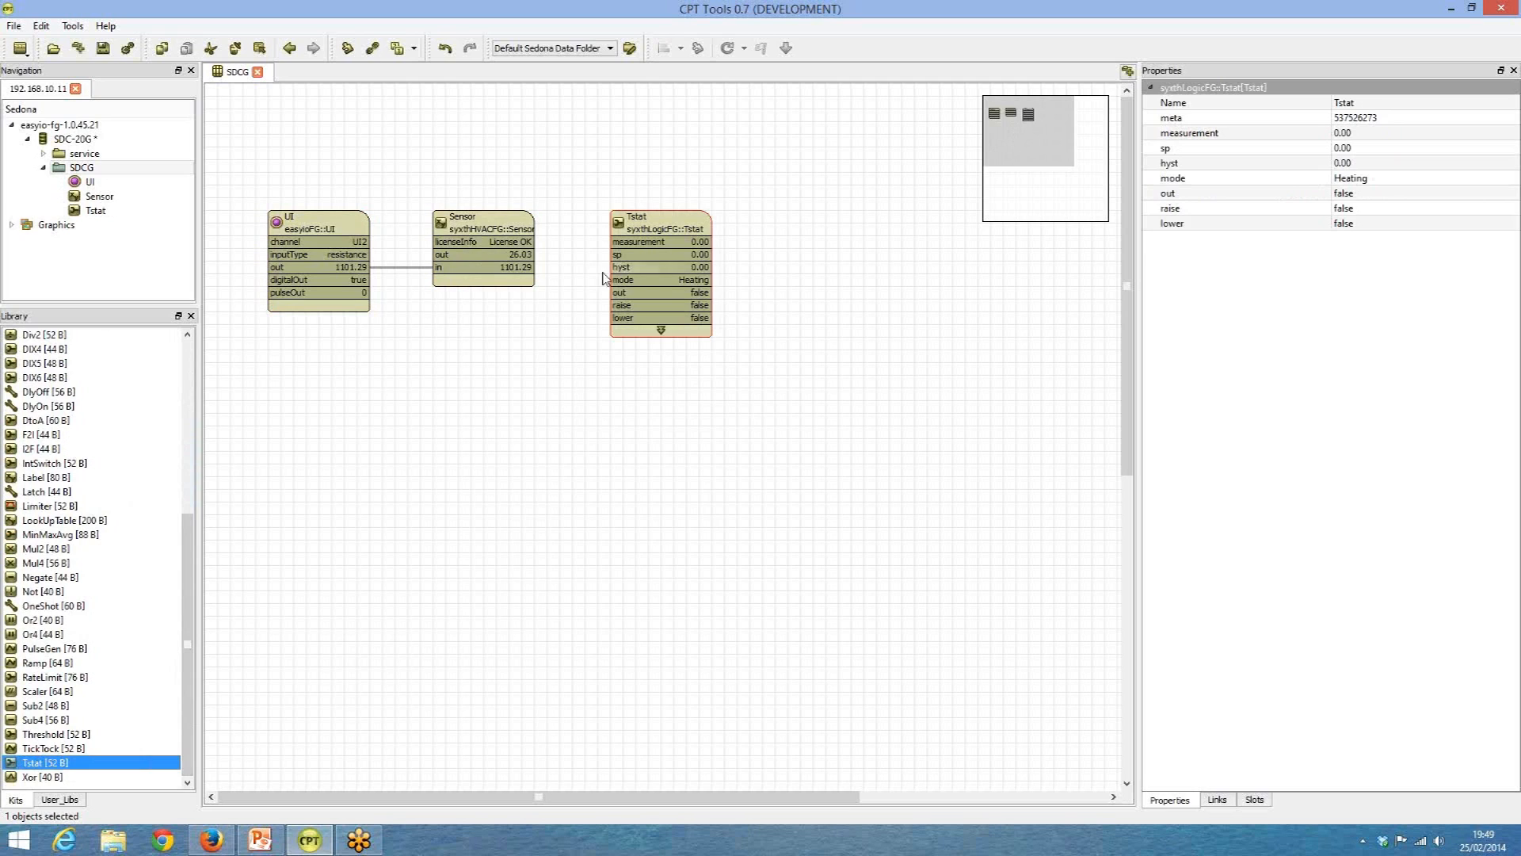
drag(500, 254, 622, 242)
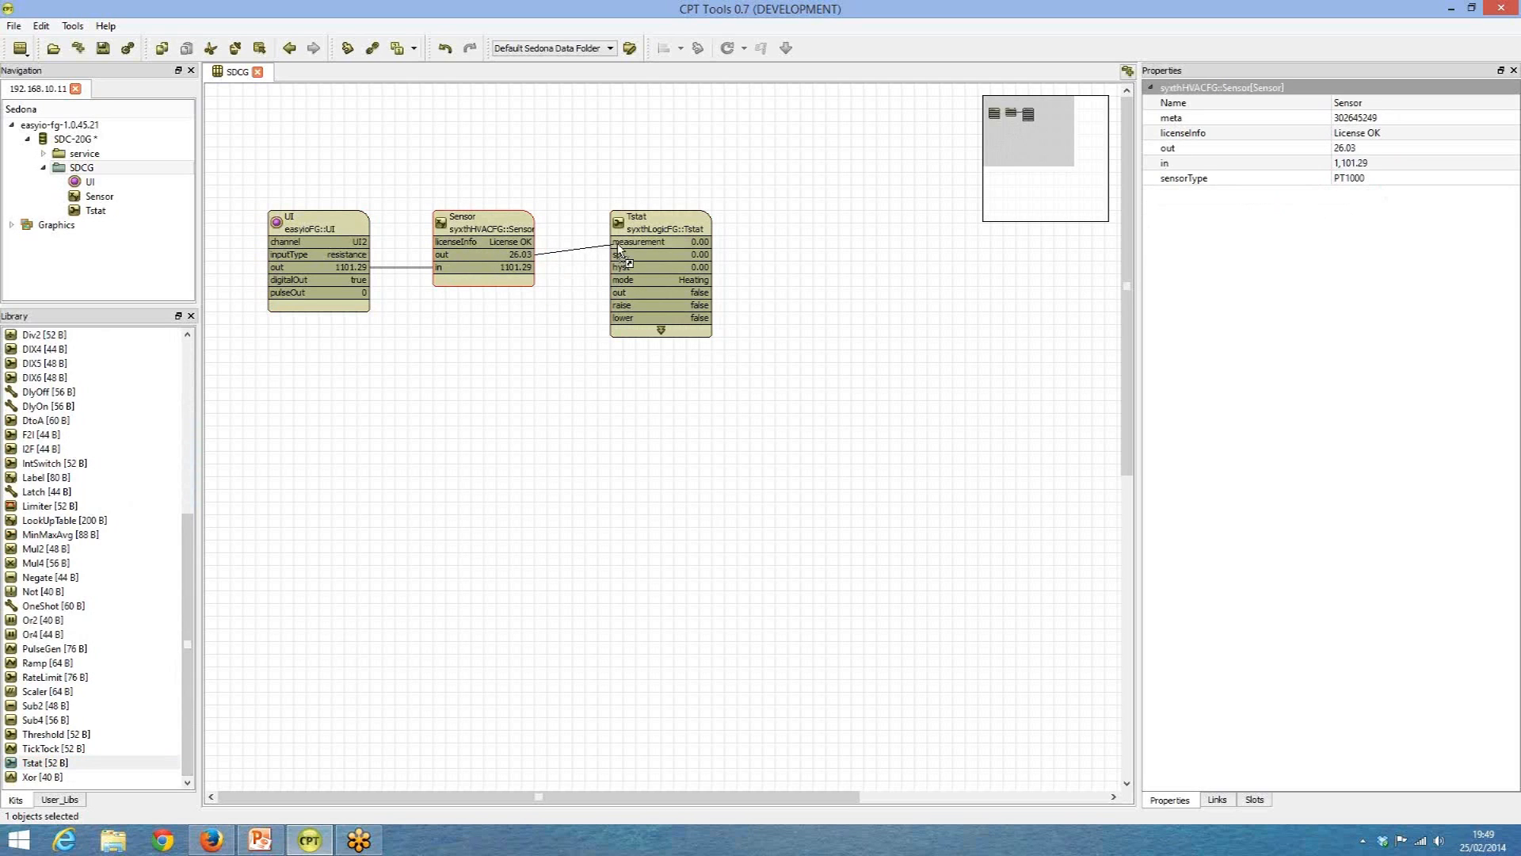
Set the Tstat's setpoint (sp) to 18 and its hysteresis (hyst) to 1.
click(657, 217)
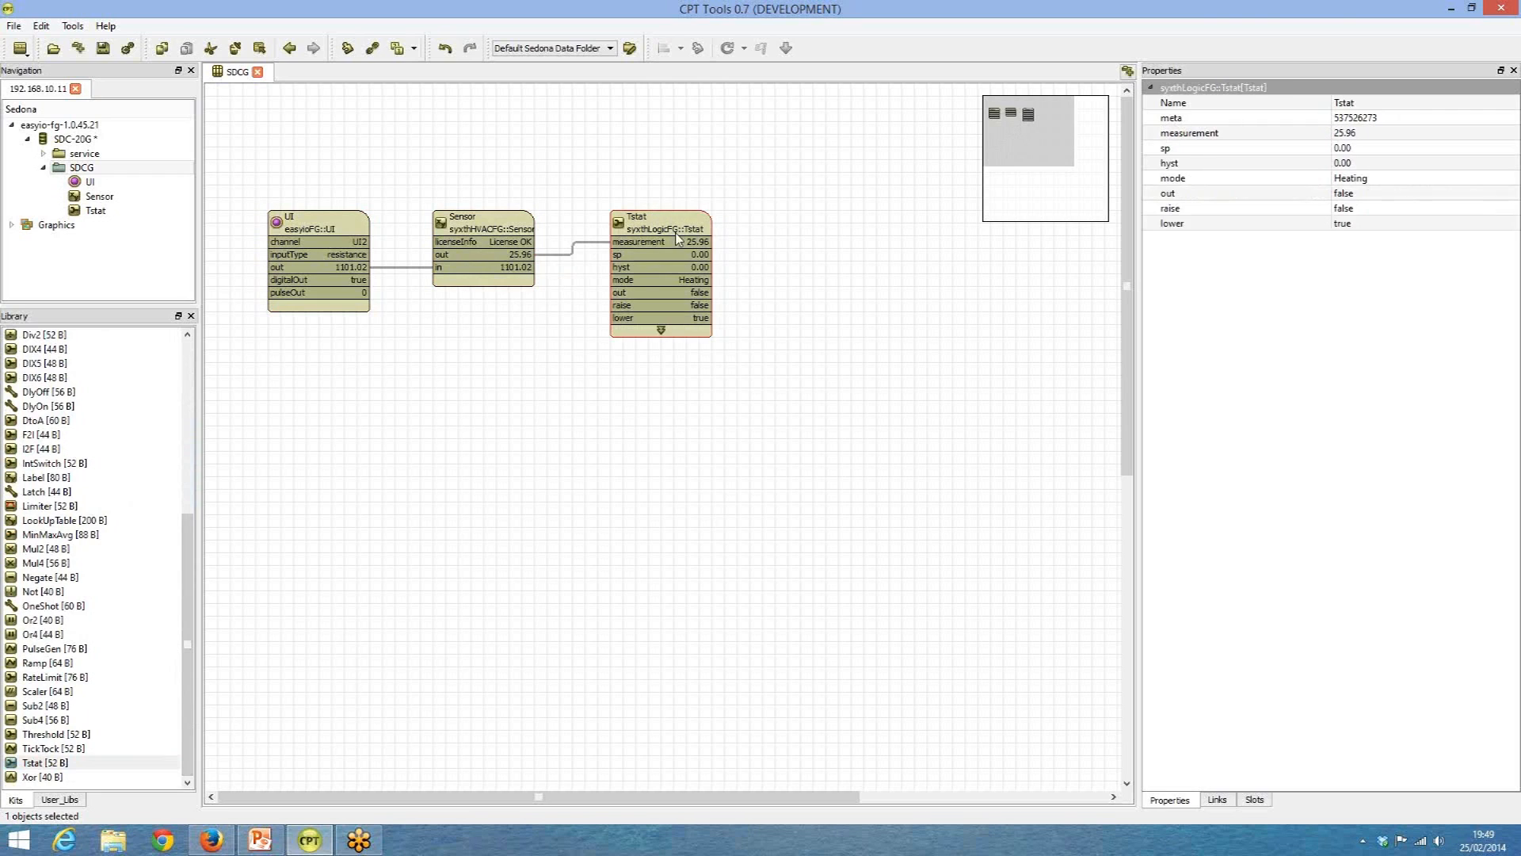
click(1364, 151)
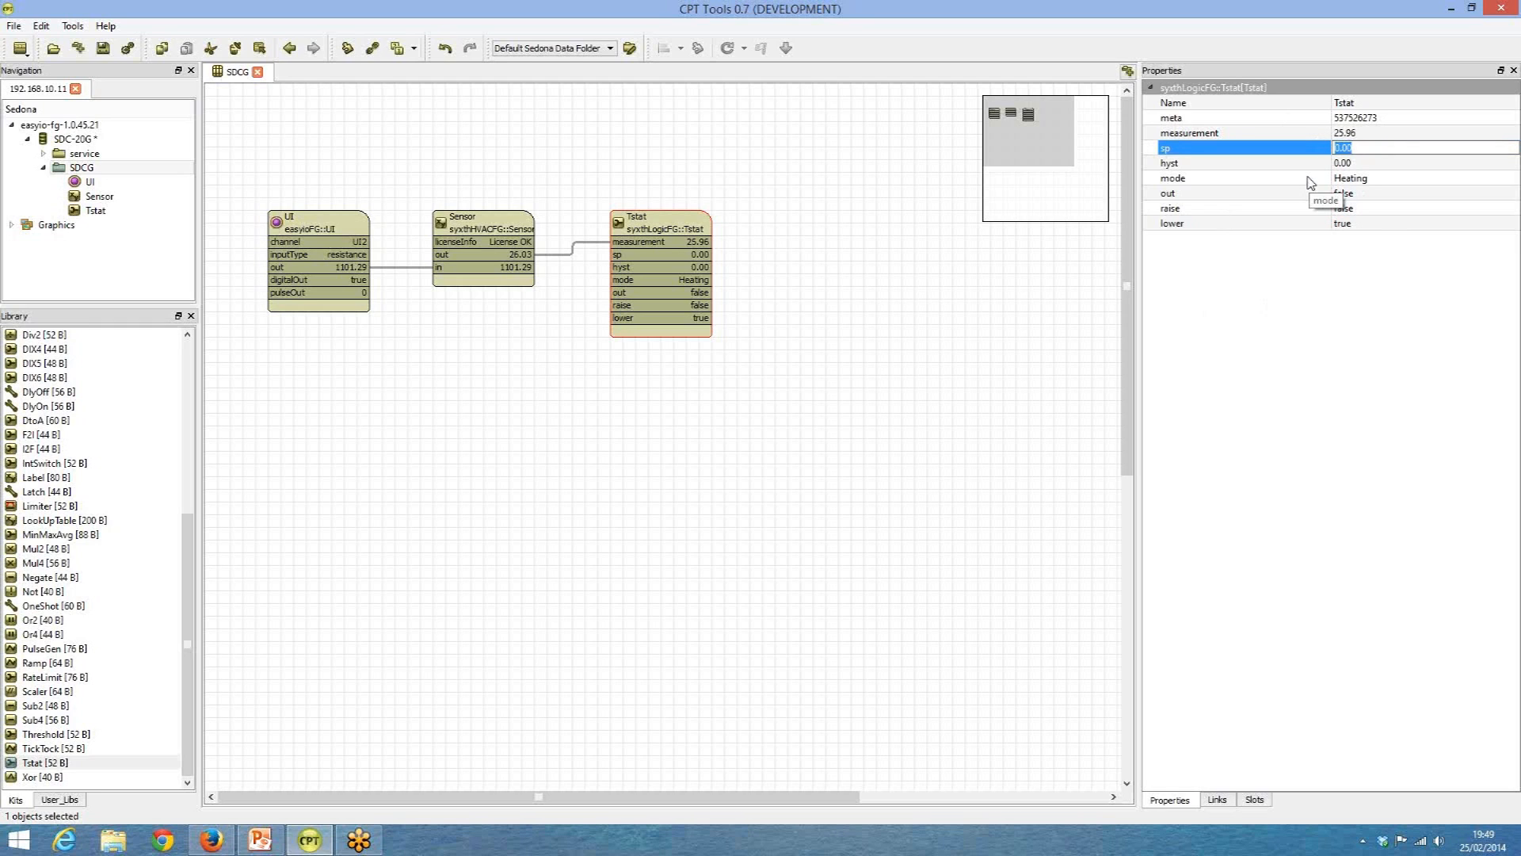
text(18)
key(Tab)
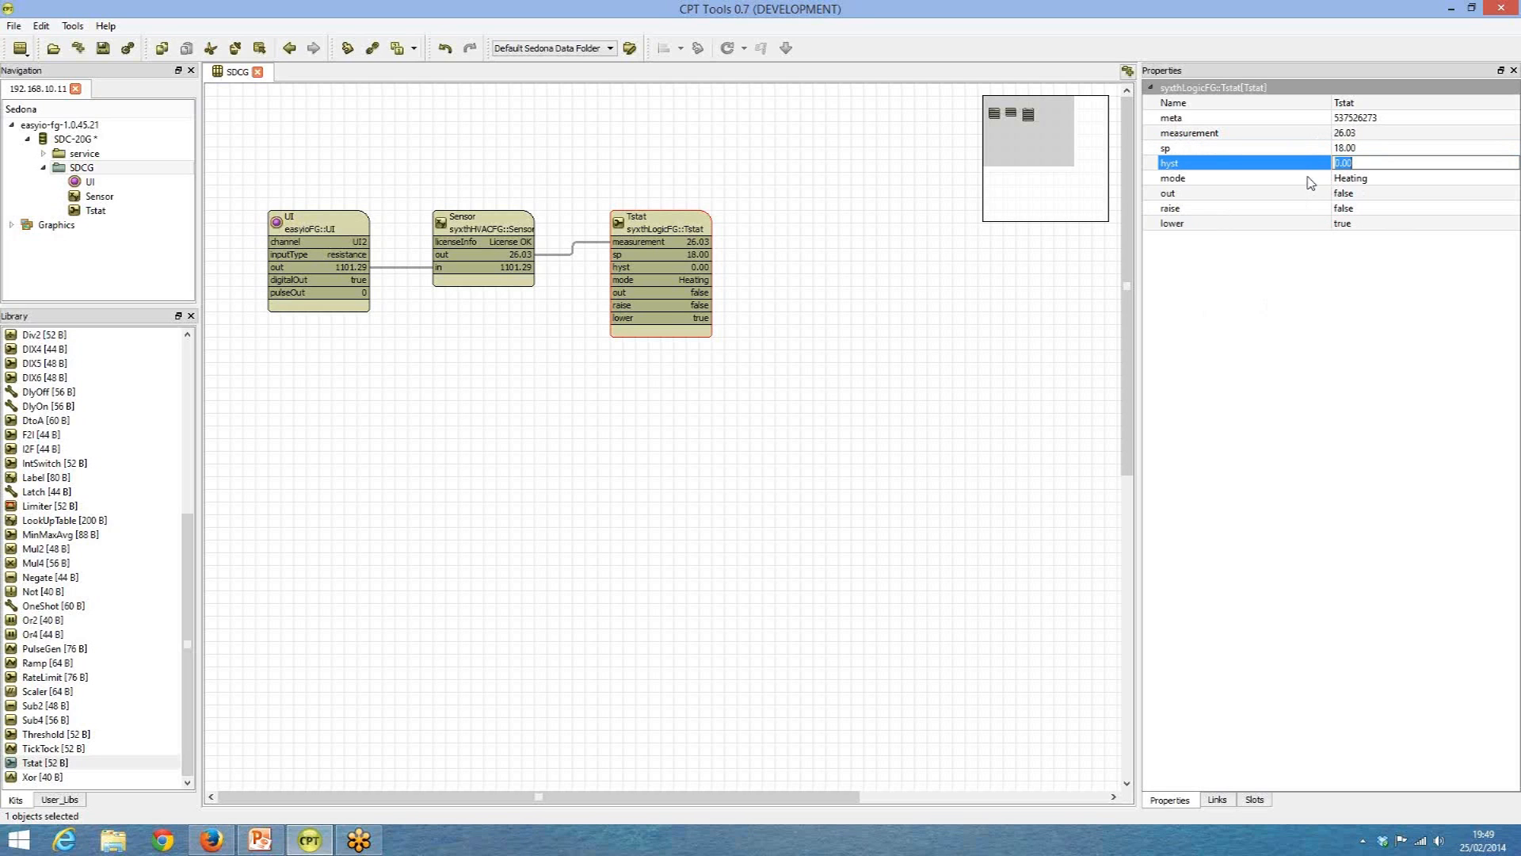
text(505)
key(BackSpace)
key(BackSpace)
text(1)
click(1309, 183)
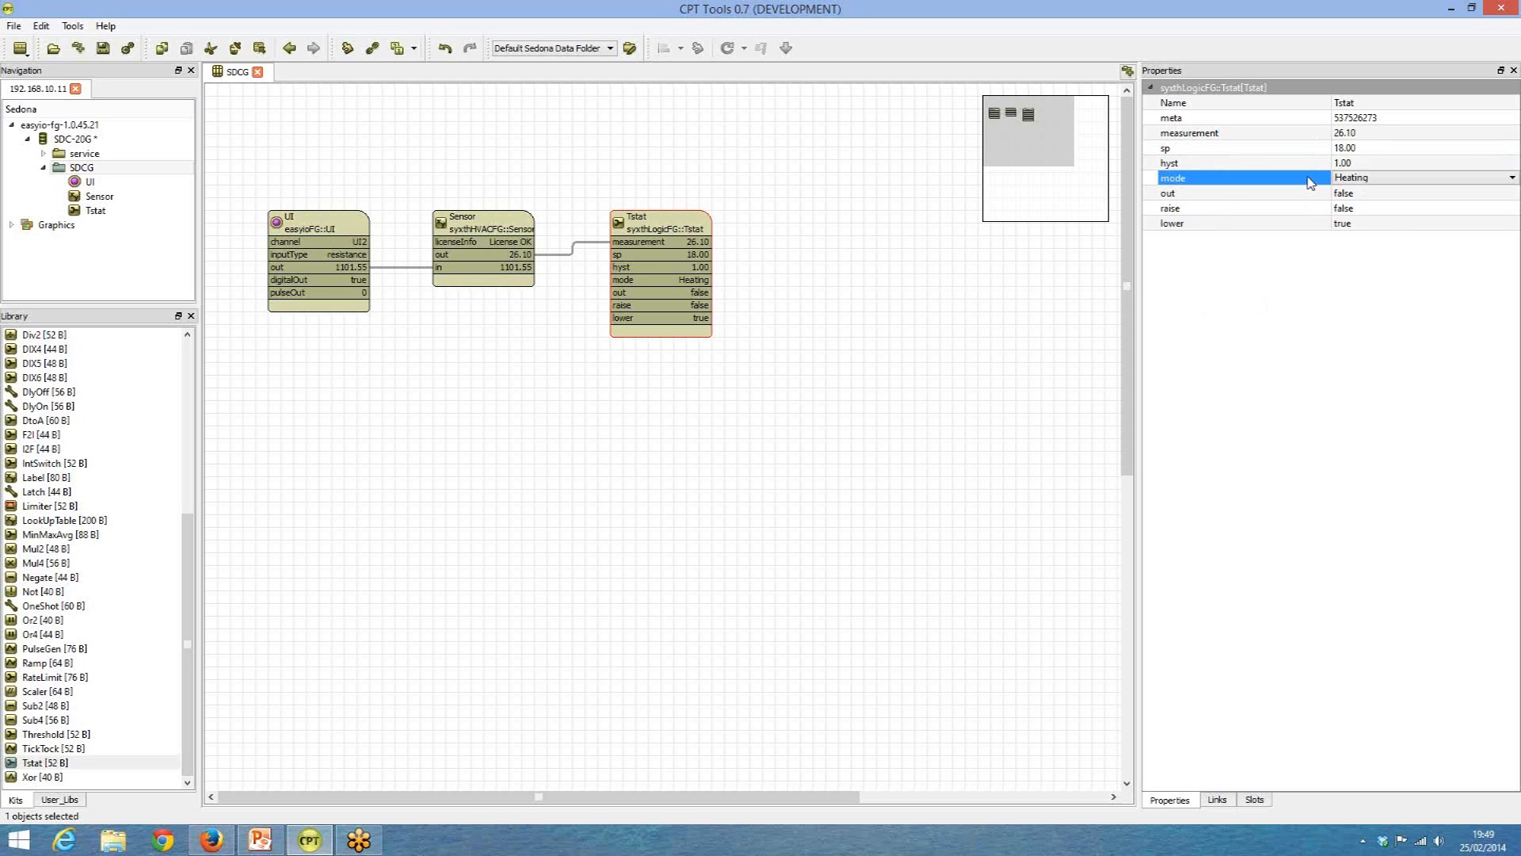
click(1361, 194)
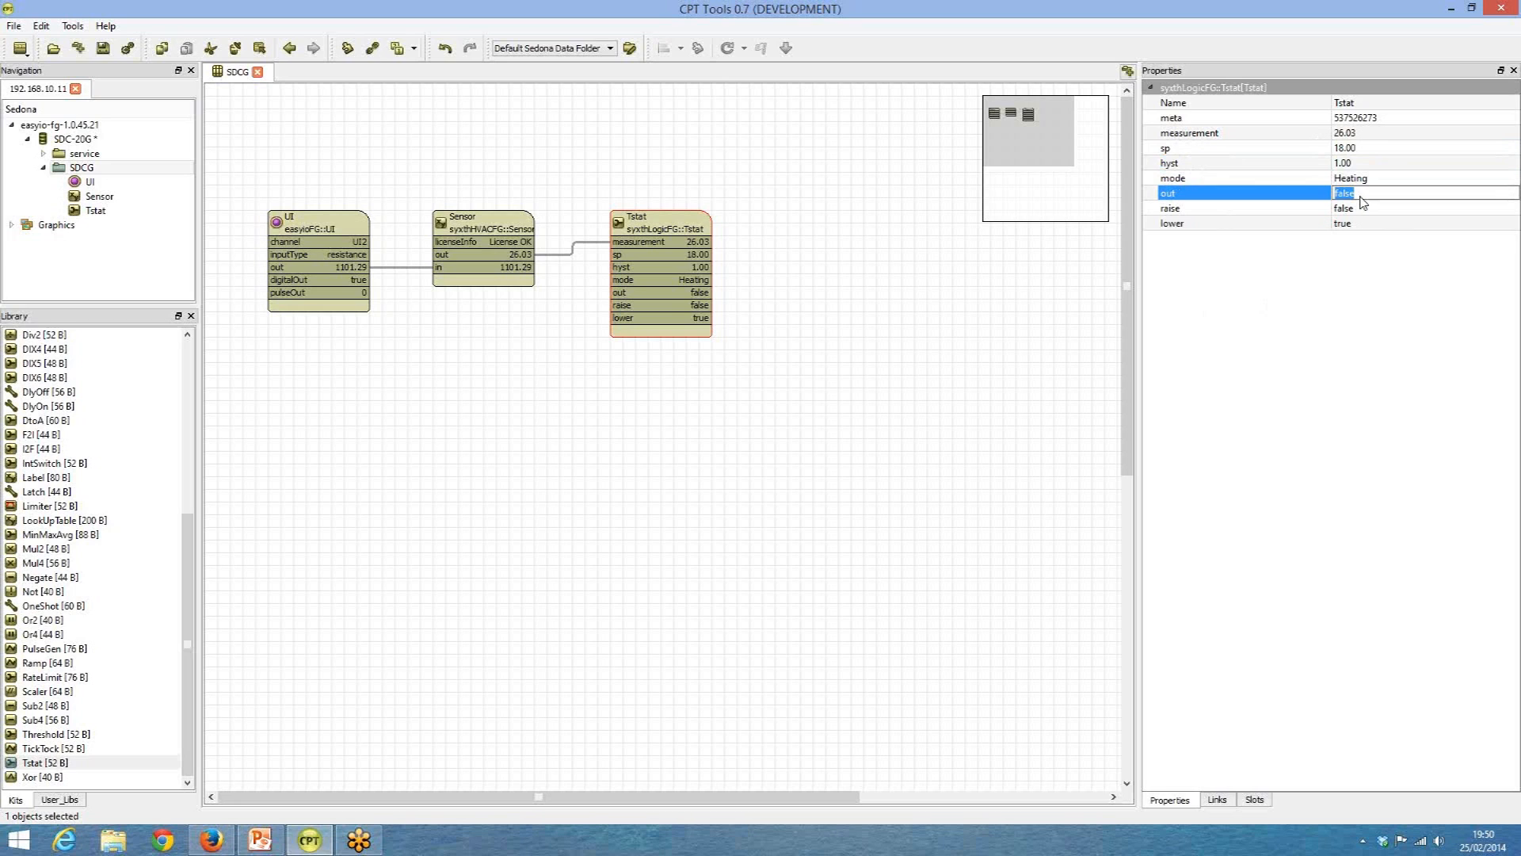
click(688, 223)
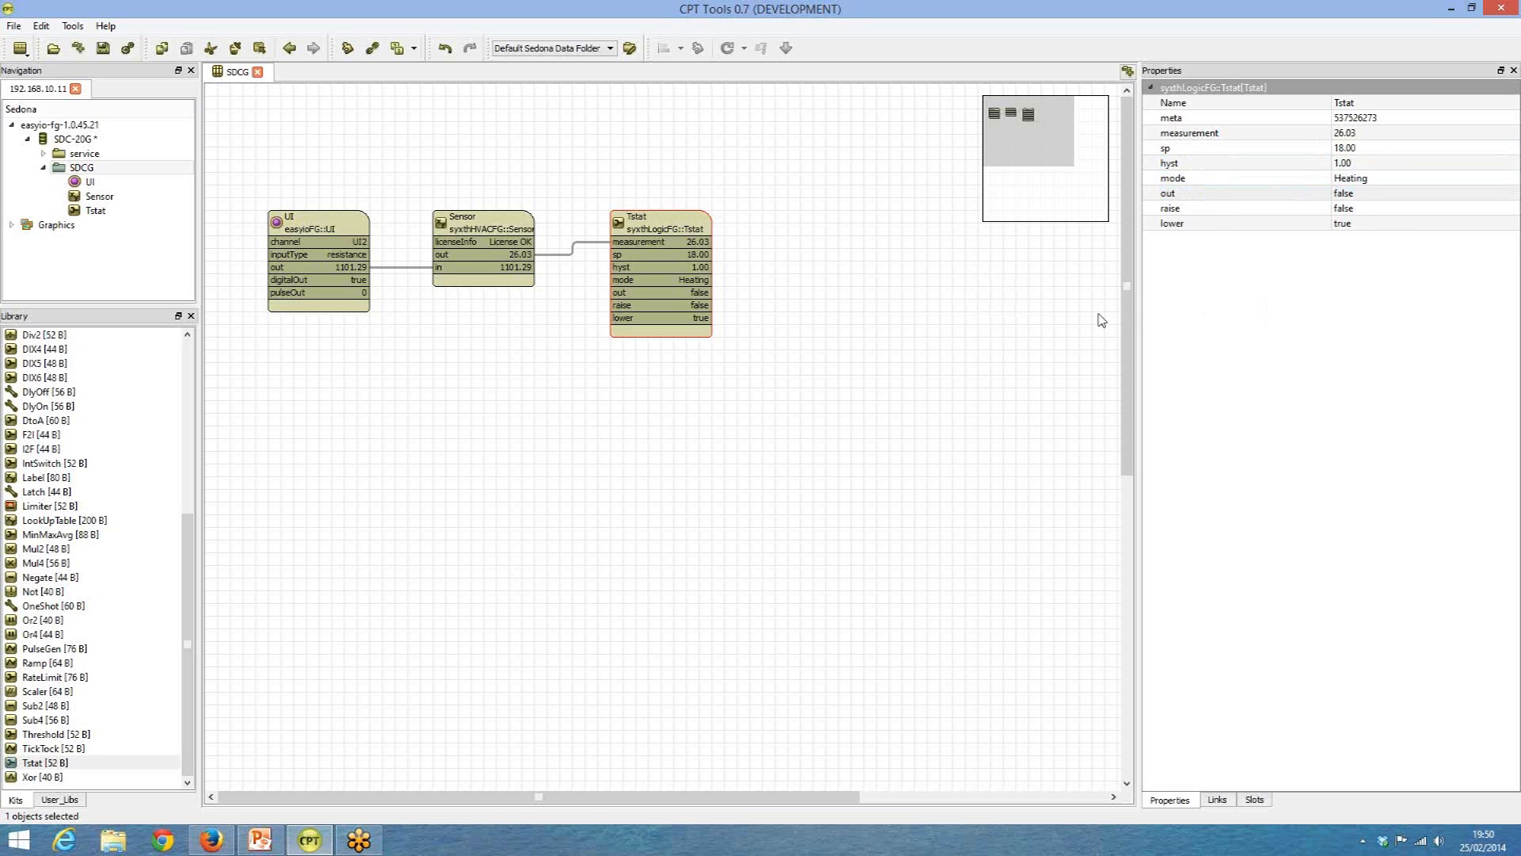
Place a DO component from the easyioFG kit on the sheet, to the right of the Tstat.
drag(194, 528, 204, 372)
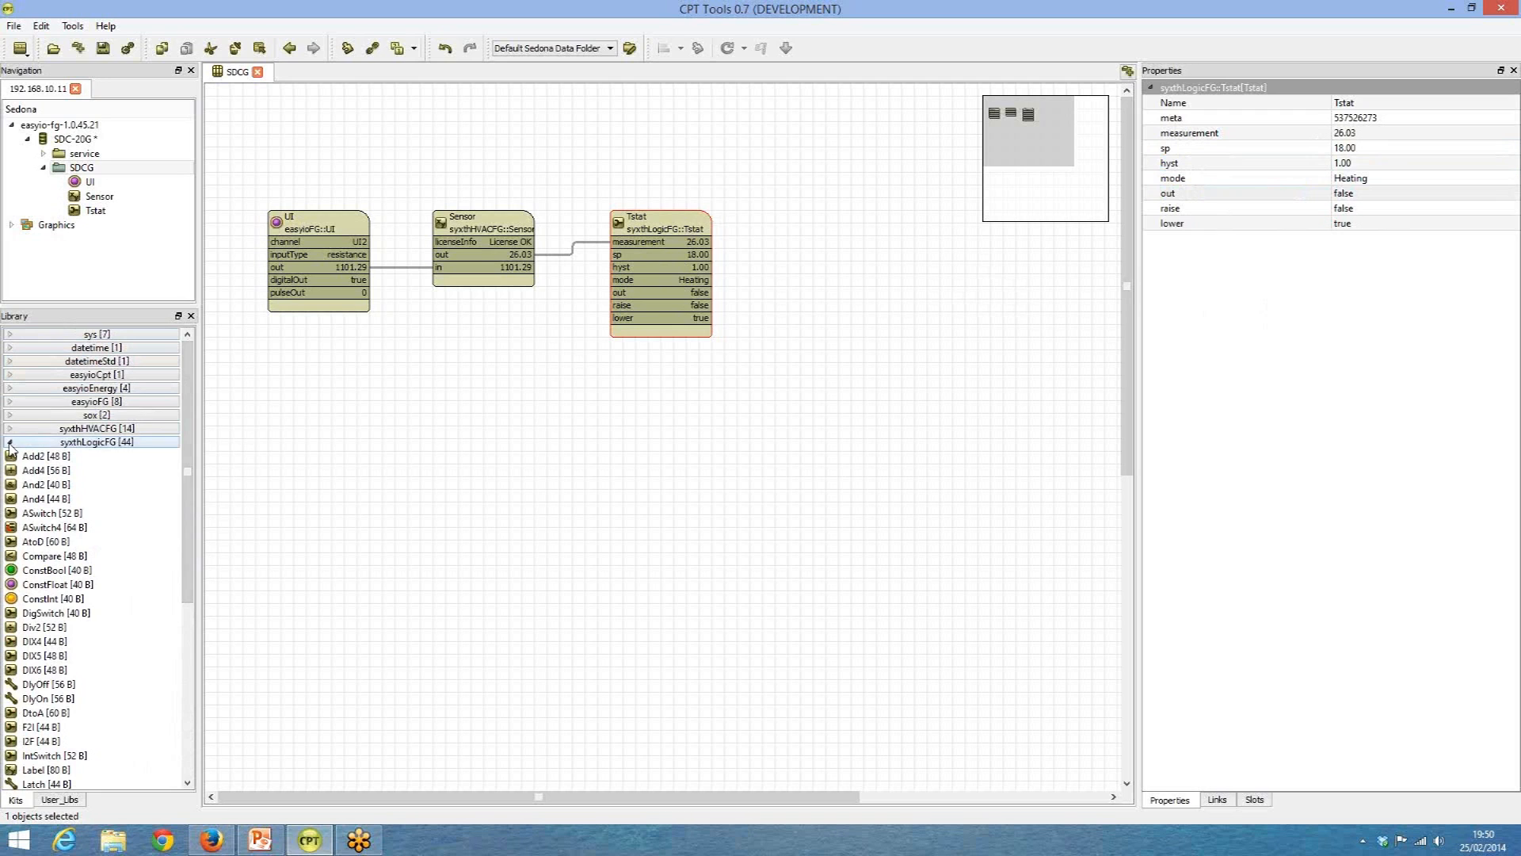
click(9, 404)
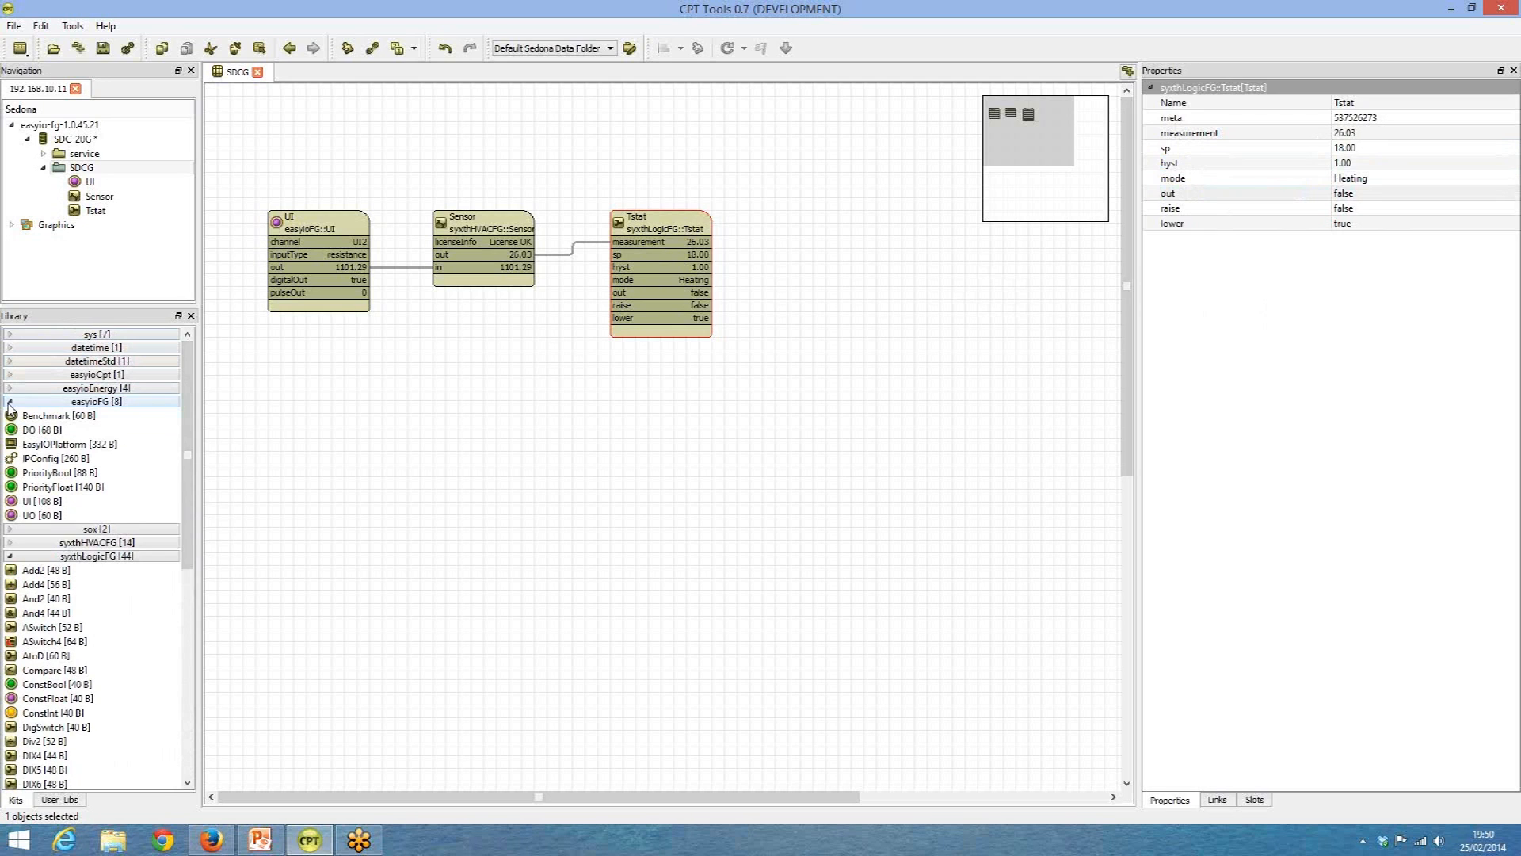
click(37, 432)
drag(38, 436, 851, 264)
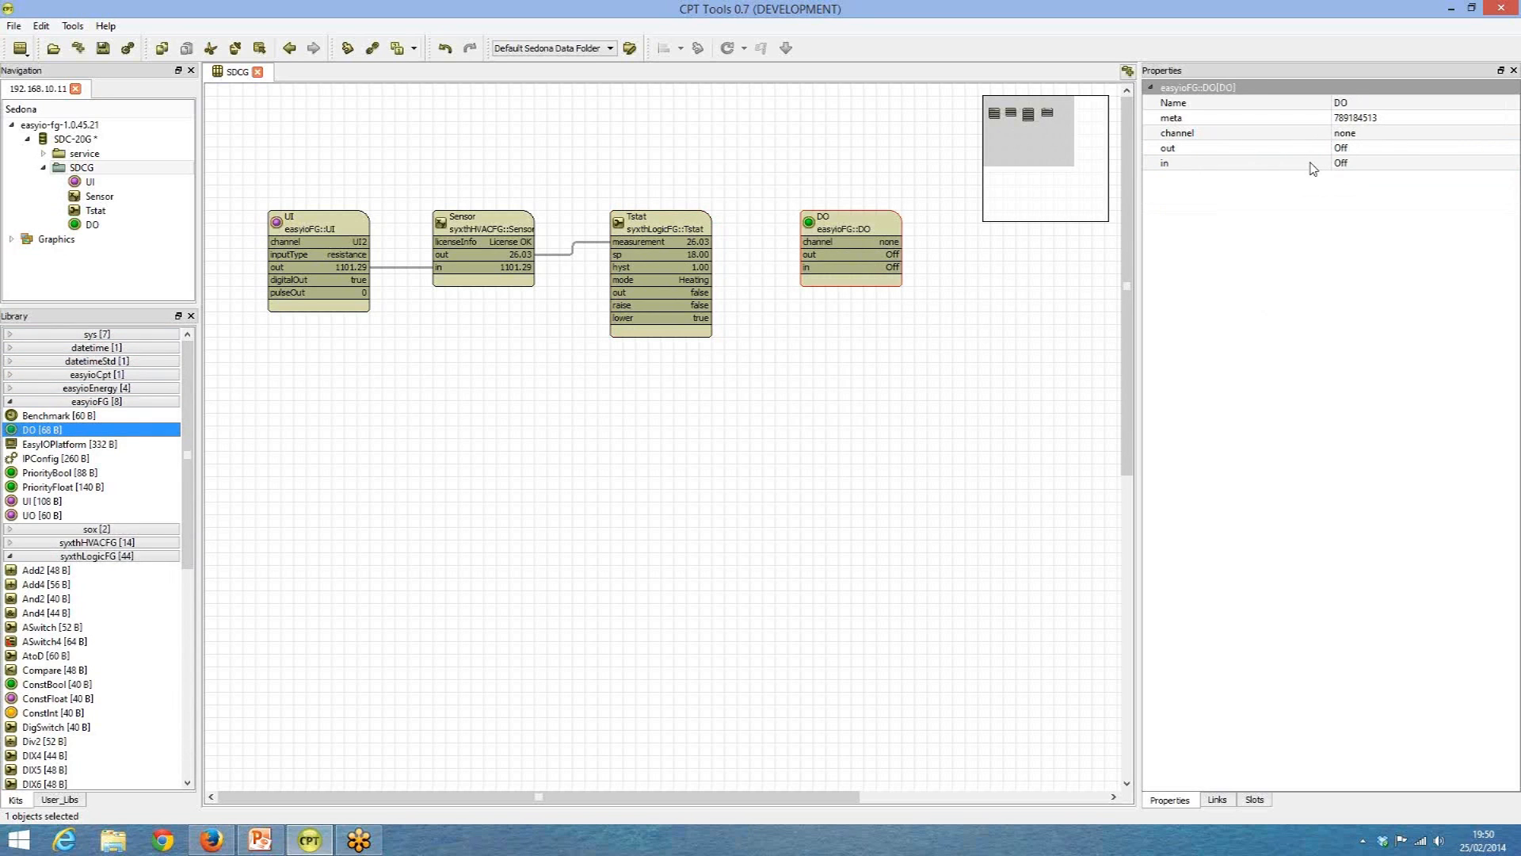
Set the DO component's channel to DO1 and link the Tstat's out to its in.
click(1345, 134)
click(1347, 133)
click(1354, 162)
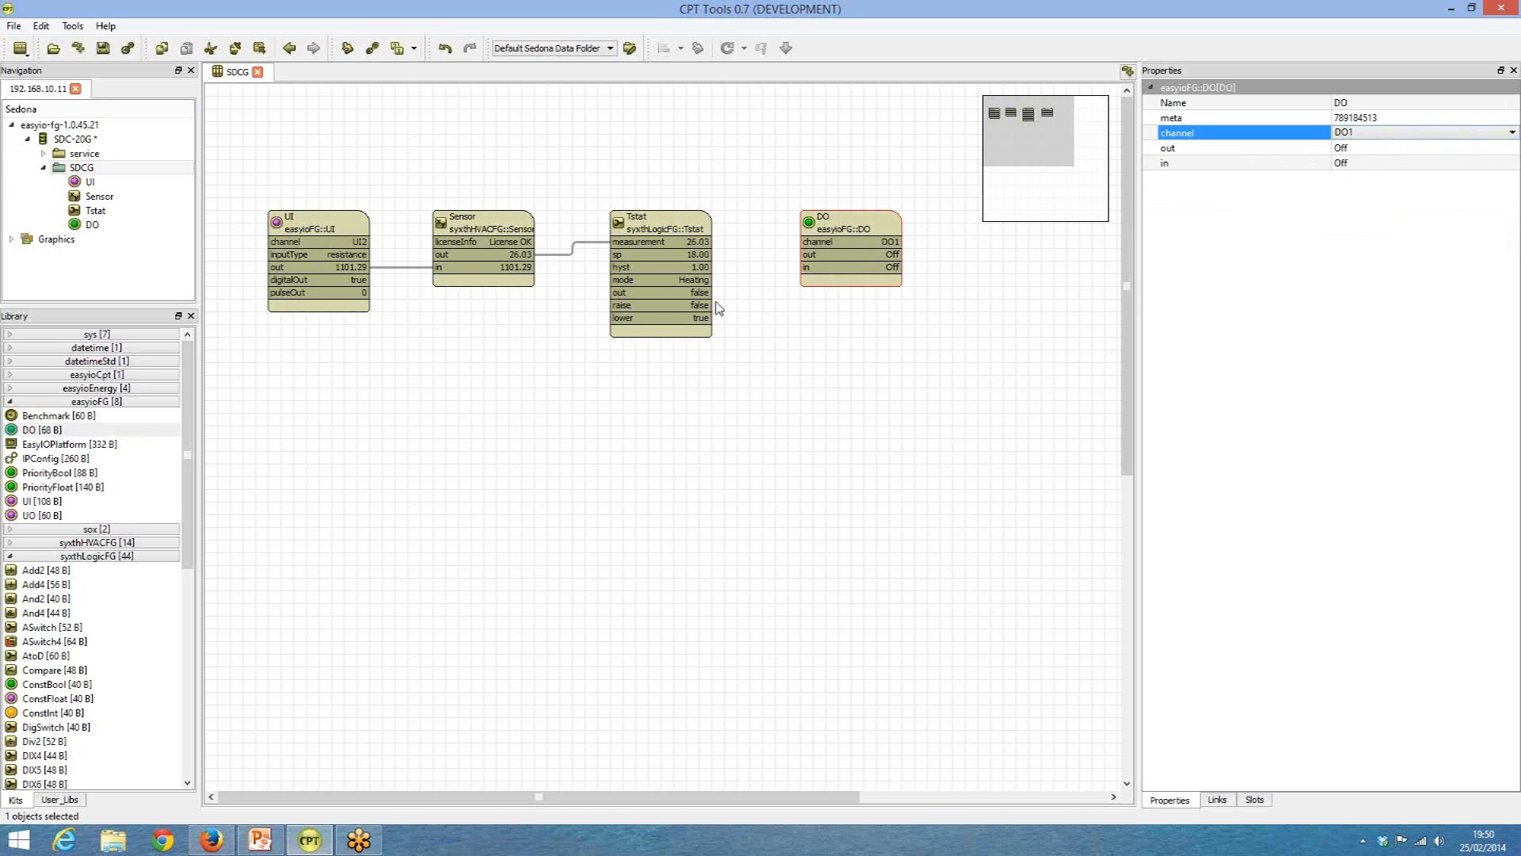
drag(671, 298, 834, 232)
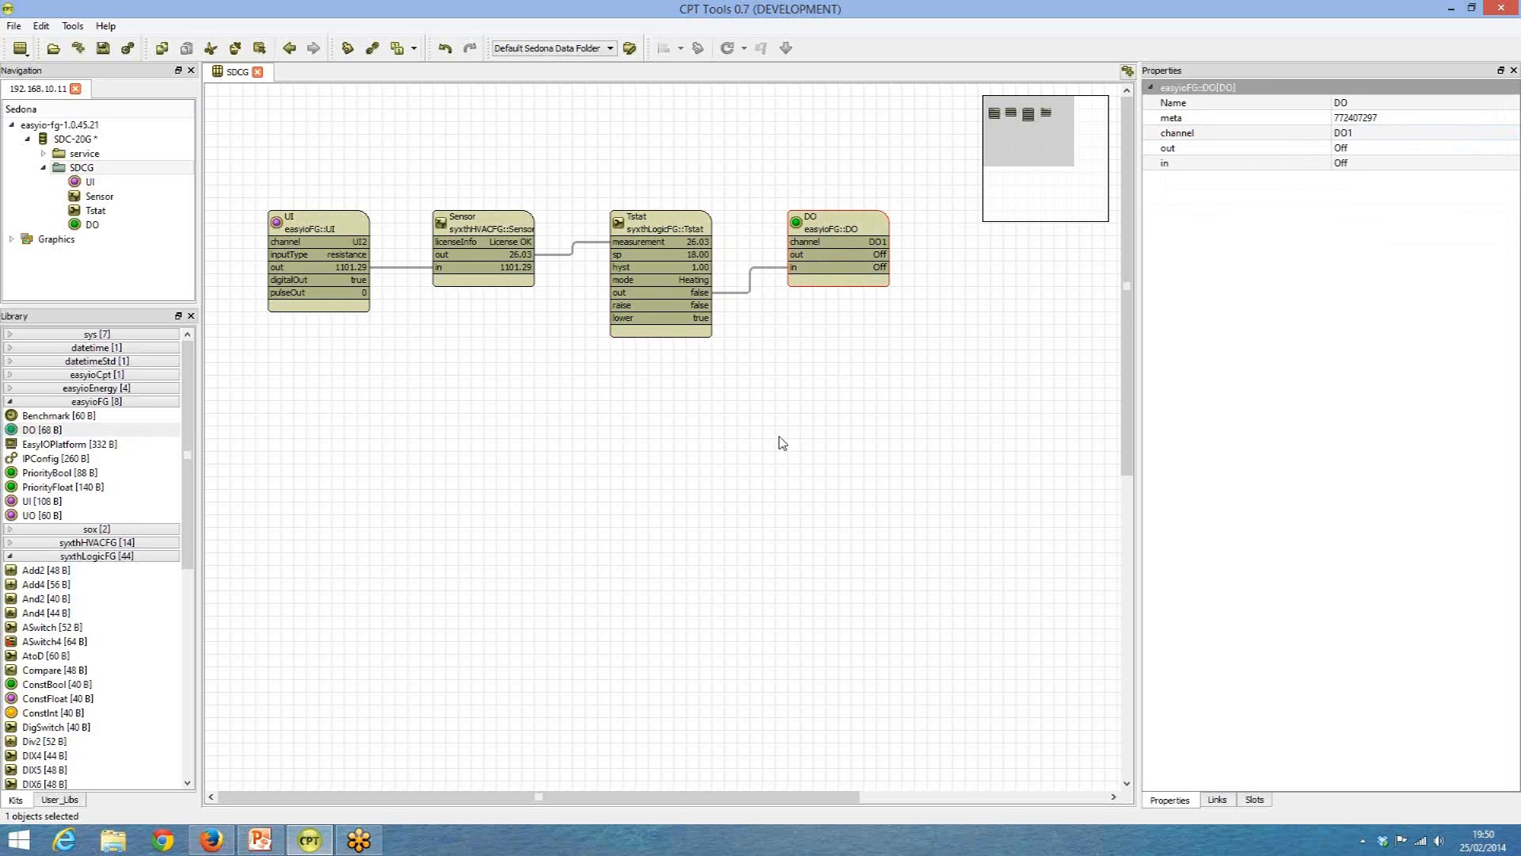